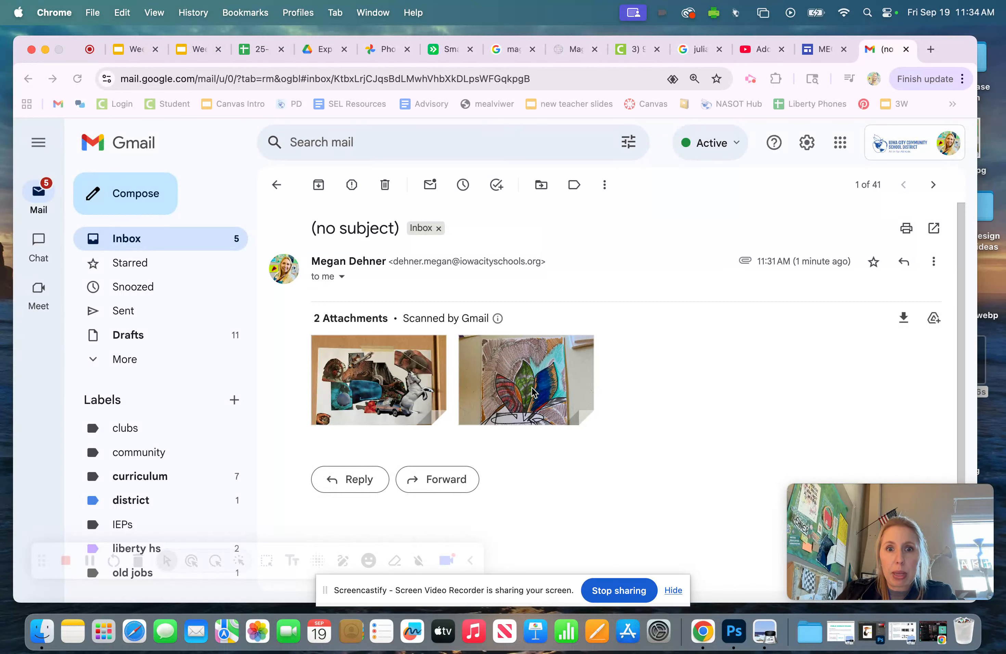
Save copies of both email attachments, IMG_0978.jpg and IMG_0979.jpg, to Google Photos
{"action": "mouse_move", "coordinate": [533, 370]}
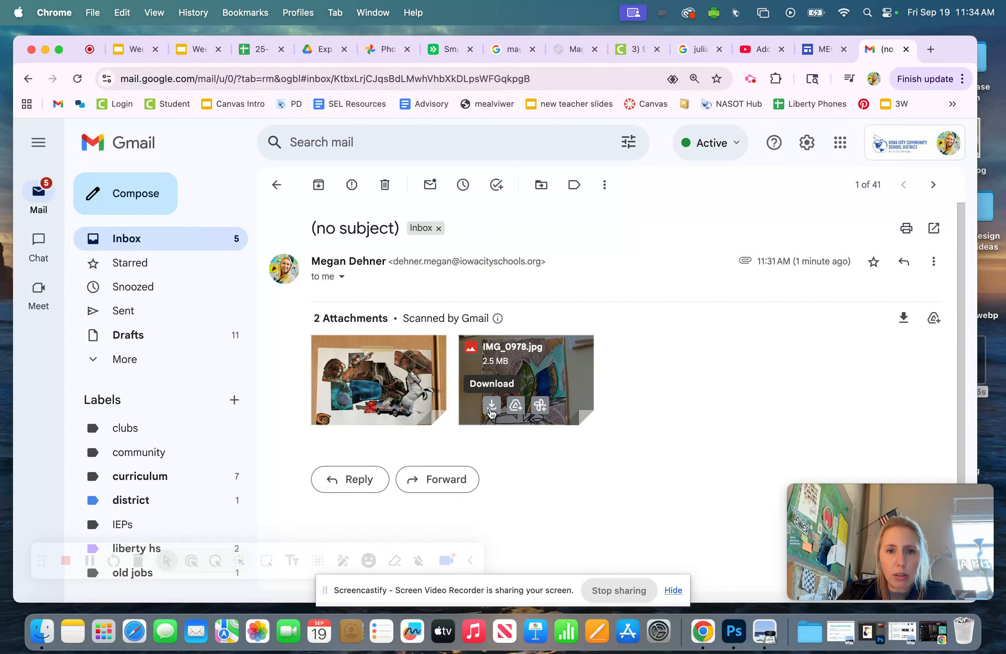
{"action": "left_click", "coordinate": [541, 407]}
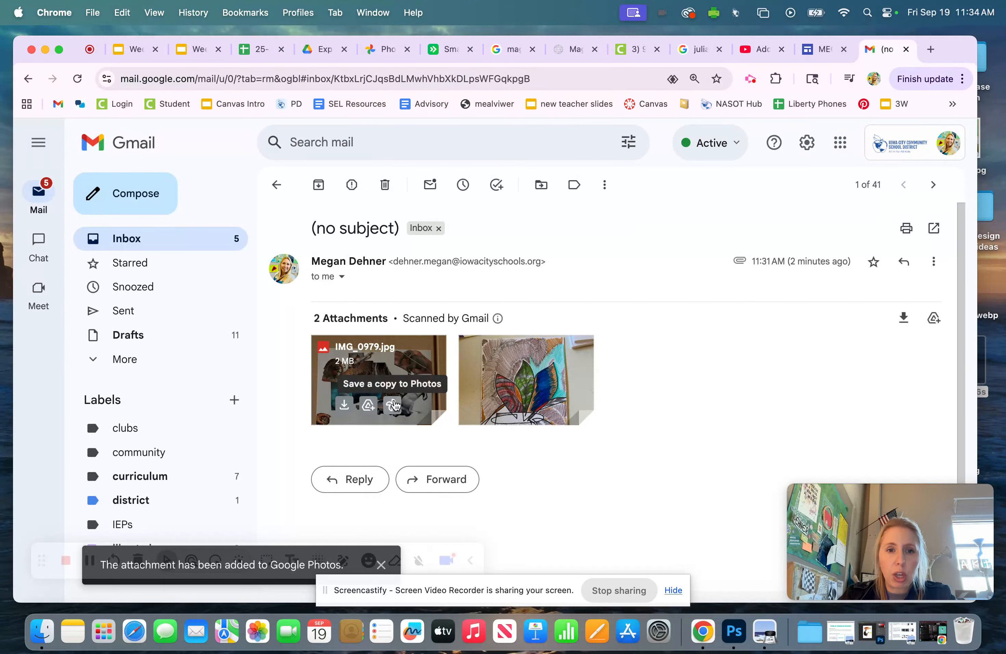
{"action": "left_click", "coordinate": [392, 405]}
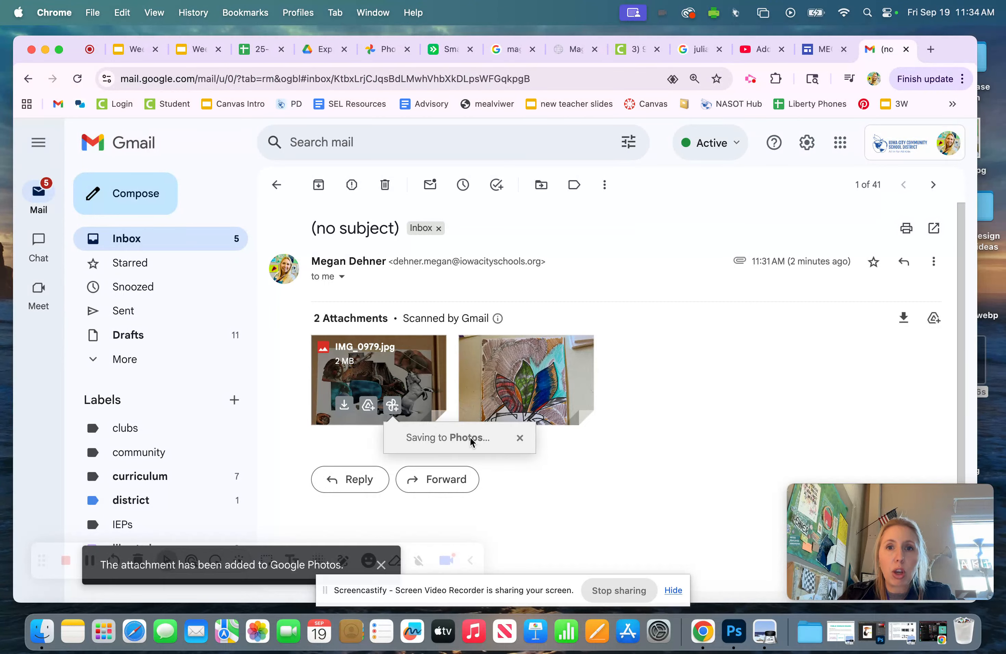
Switch to Google Photos and dismiss the search tip covering the photo library
{"action": "left_click", "coordinate": [840, 142]}
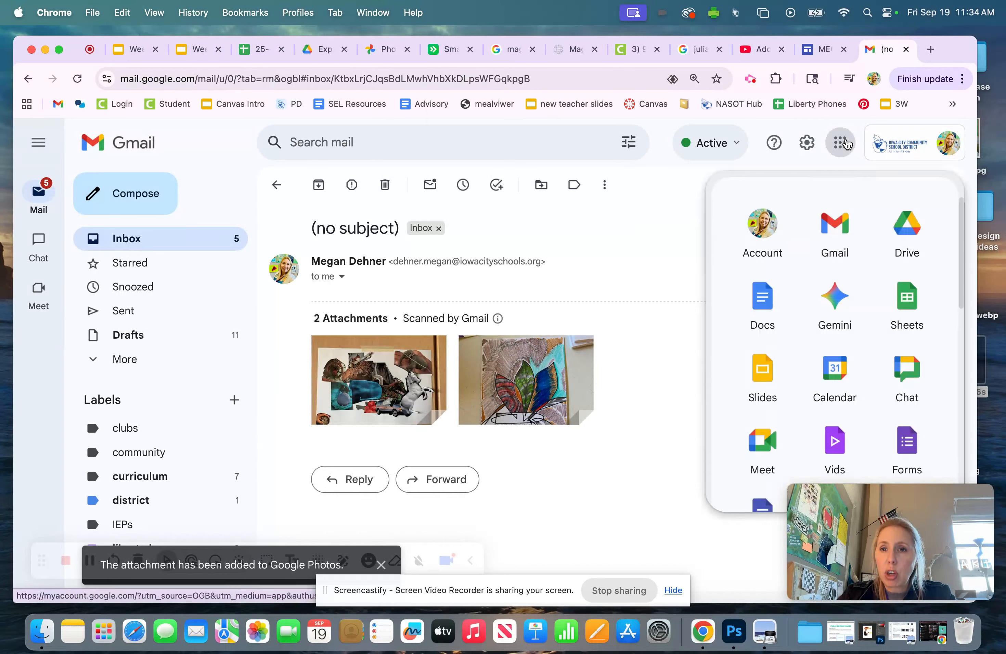
{"action": "scroll", "coordinate": [822, 368], "scroll_direction": "down", "scroll_amount": 10}
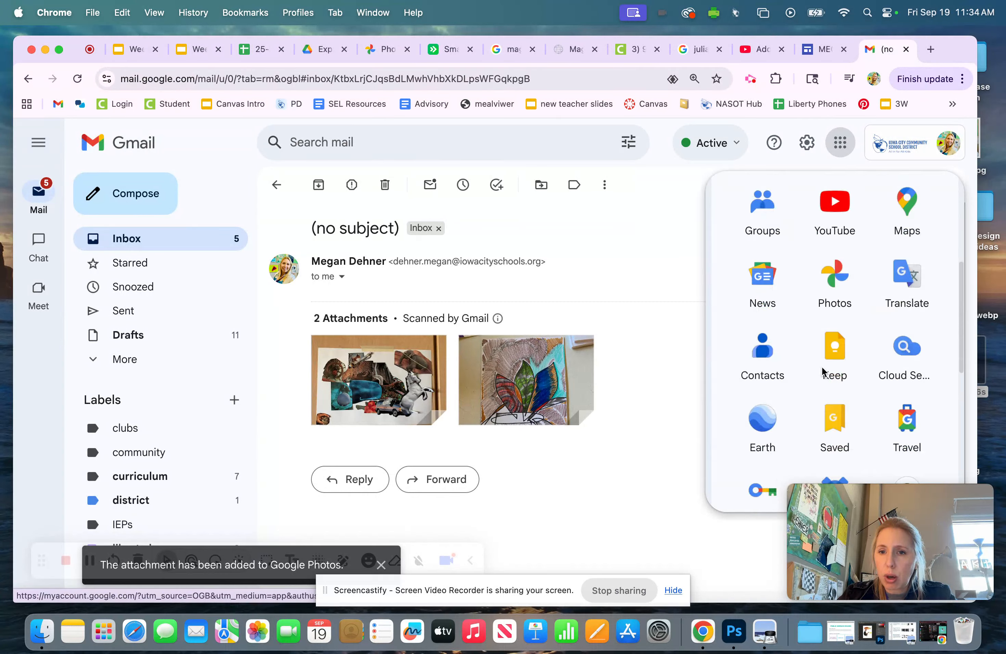
{"action": "left_click", "coordinate": [833, 276]}
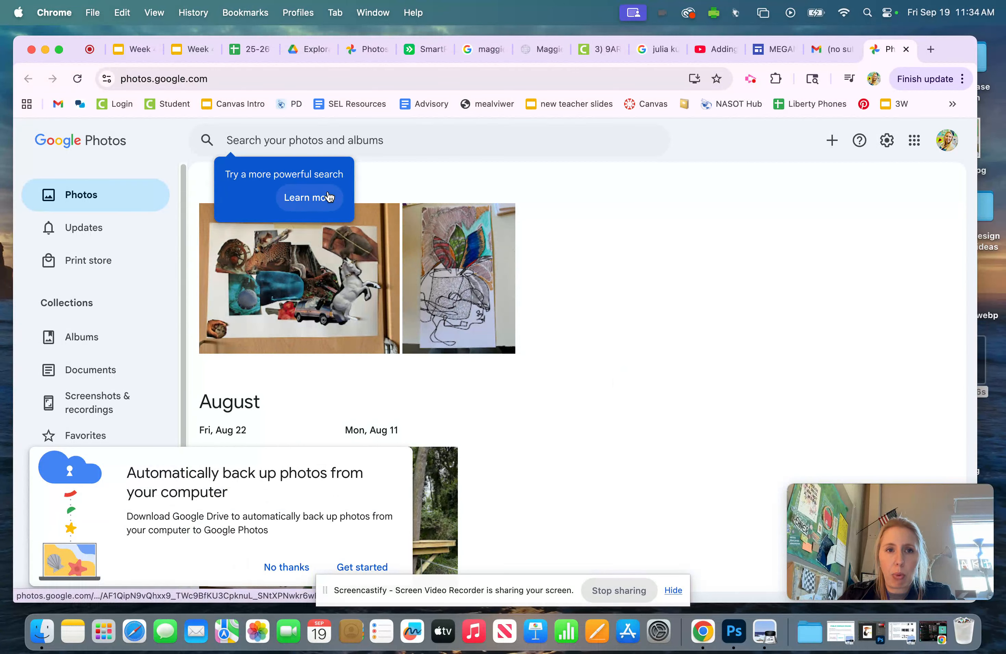
{"action": "left_click", "coordinate": [412, 176]}
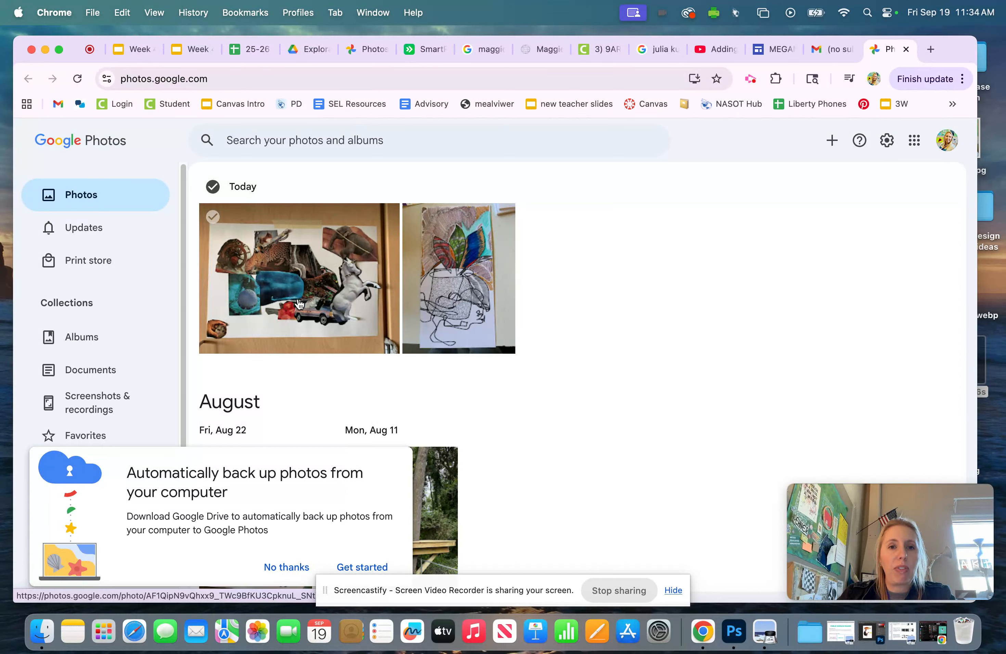
Open the collage photo for editing, compare the Dynamic, Warm and Cool suggestions, and apply Enhance
{"action": "left_click", "coordinate": [242, 254]}
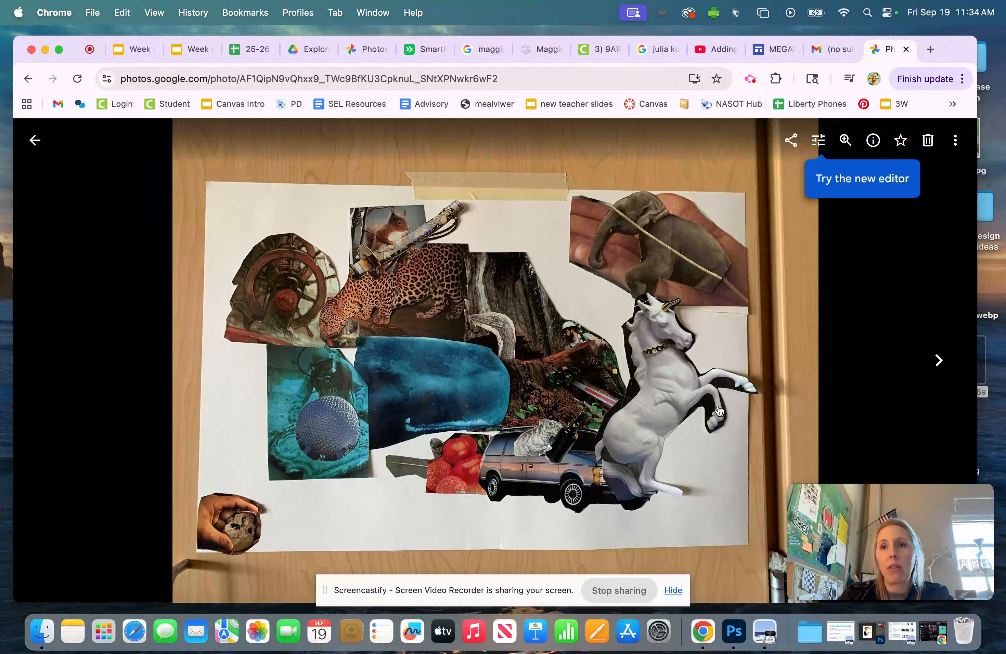
{"action": "left_click", "coordinate": [819, 141]}
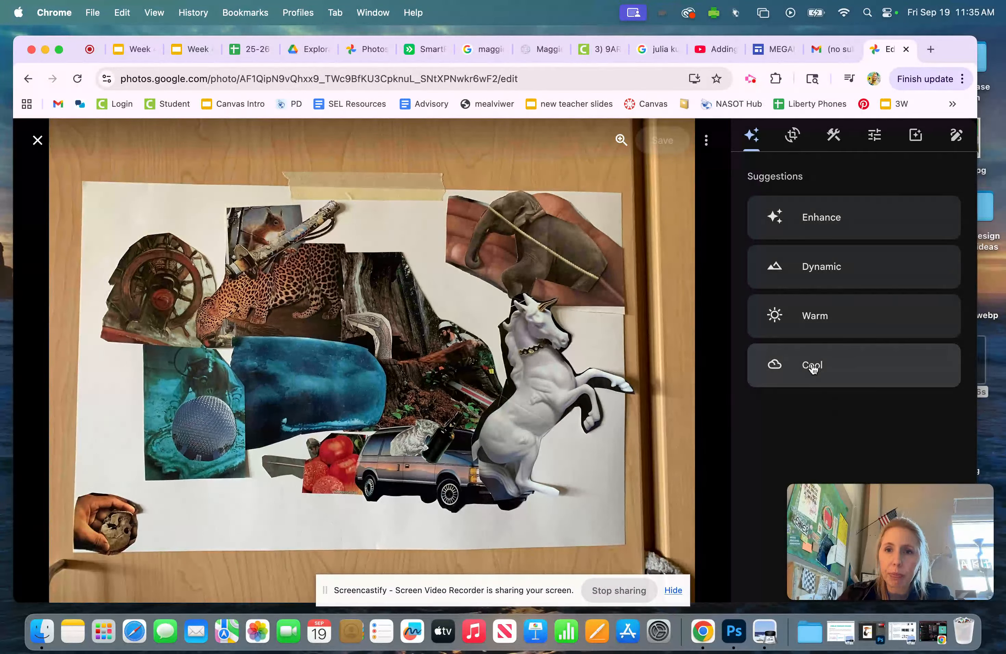
{"action": "left_click", "coordinate": [825, 219]}
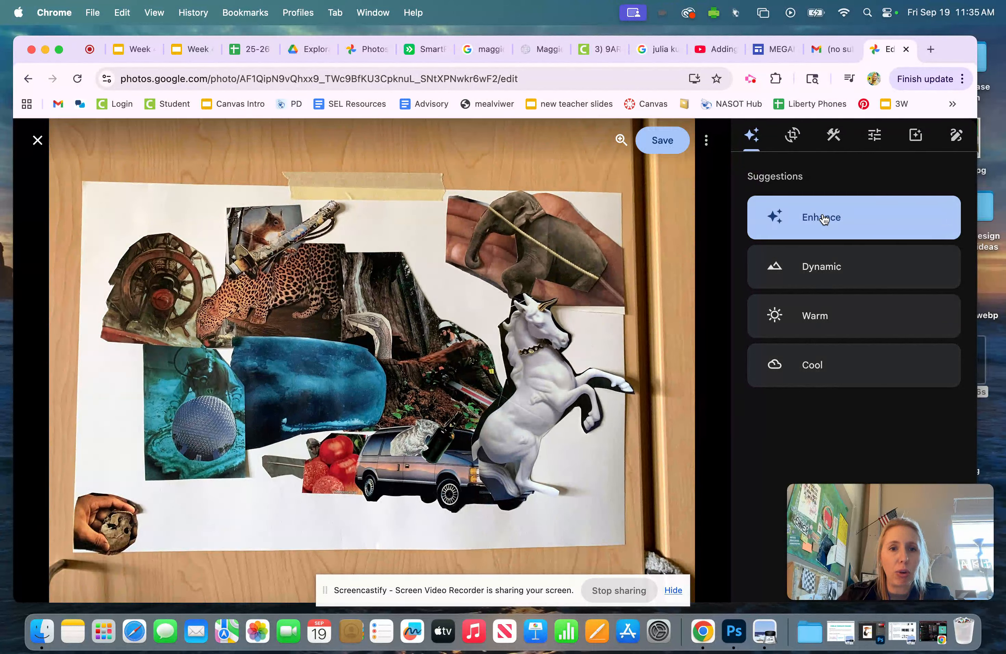
{"action": "left_click", "coordinate": [832, 259]}
{"action": "left_click", "coordinate": [832, 313]}
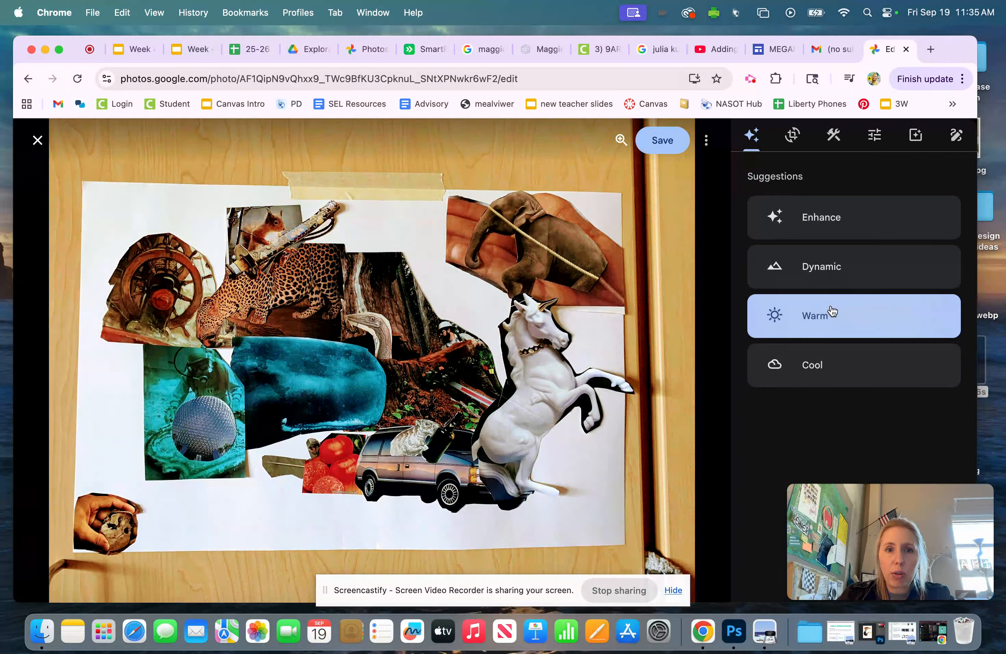
{"action": "left_click", "coordinate": [836, 376]}
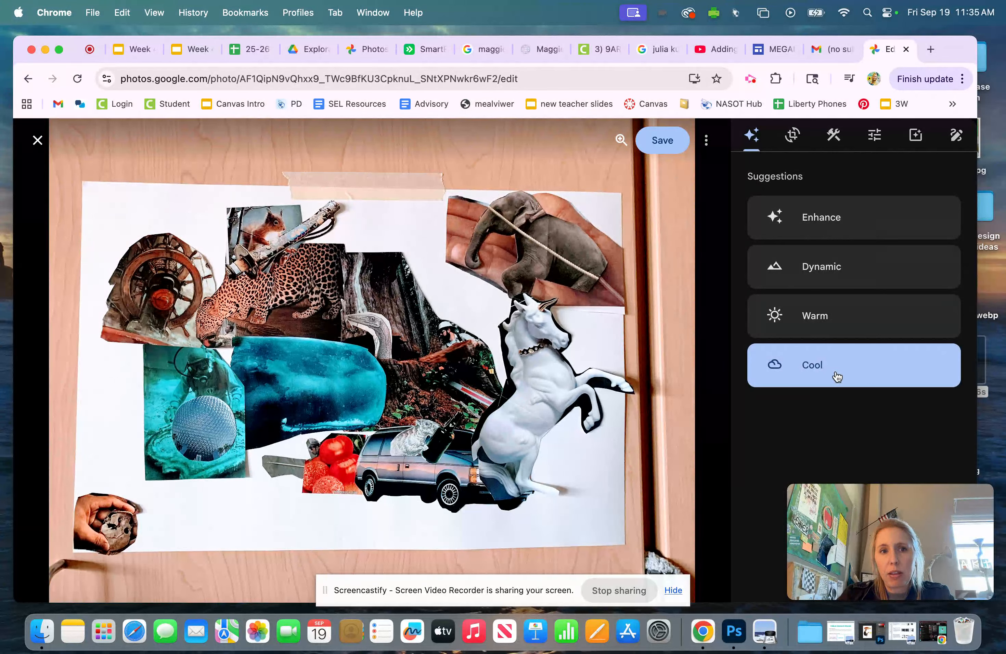
{"action": "left_click", "coordinate": [839, 234]}
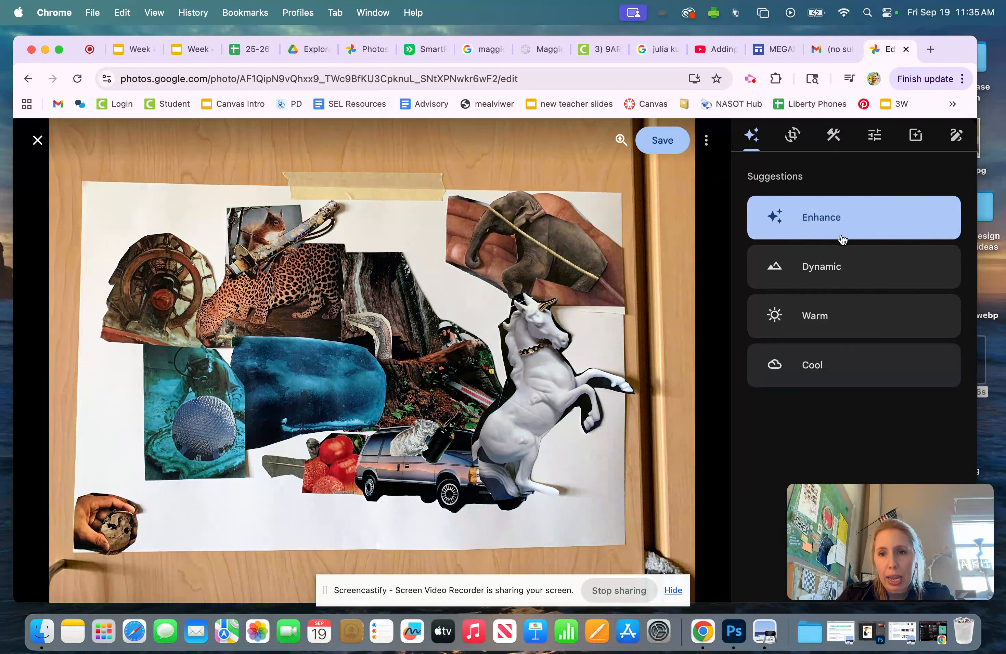
Try a slight brightness adjustment on the collage photo and restore the Enhance suggestion
{"action": "left_click", "coordinate": [872, 142]}
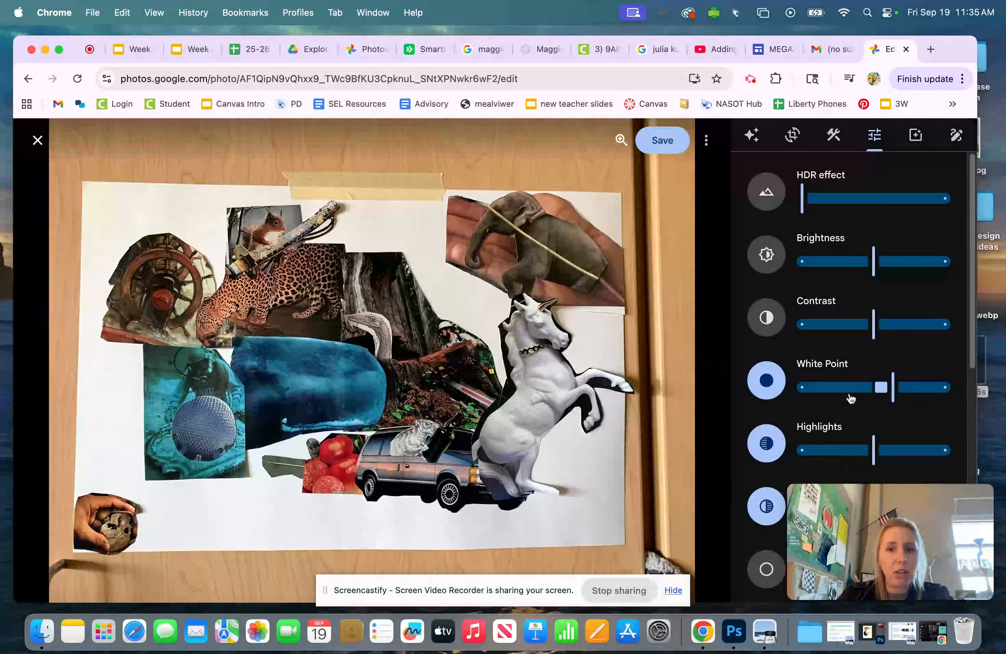
{"action": "mouse_move", "coordinate": [875, 262]}
{"action": "left_mouse_down"}
{"action": "mouse_move", "coordinate": [965, 269]}
{"action": "mouse_move", "coordinate": [803, 246]}
{"action": "mouse_move", "coordinate": [847, 238]}
{"action": "mouse_move", "coordinate": [875, 247]}
{"action": "left_mouse_up"}
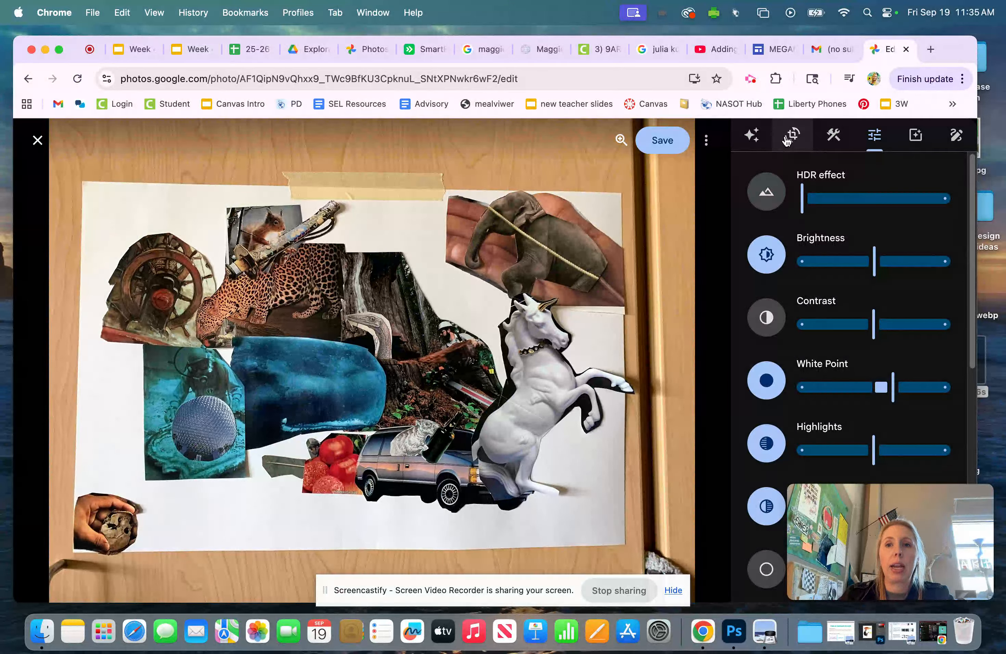
{"action": "left_click", "coordinate": [752, 135]}
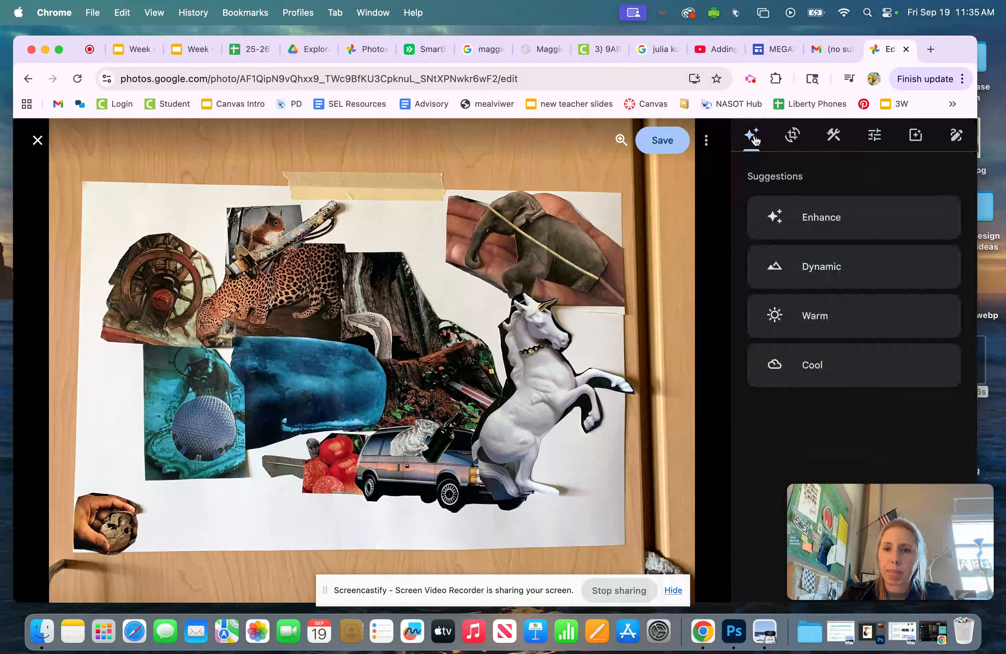
{"action": "left_click", "coordinate": [820, 230]}
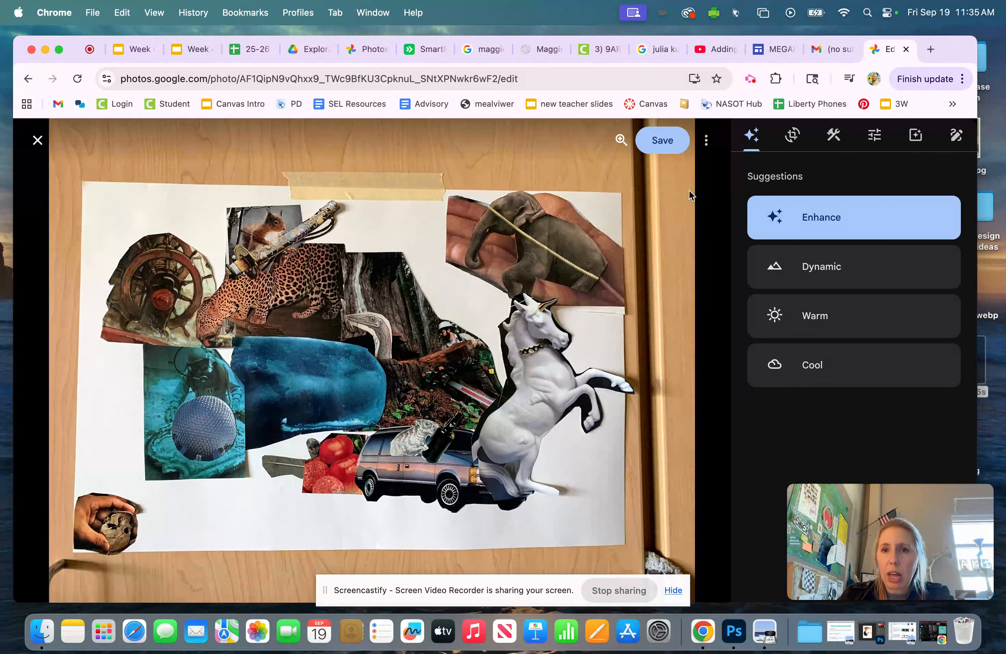
Crop the collage photo to the white paper's edges with a slight straightening, and save the edit
{"action": "left_click", "coordinate": [793, 135]}
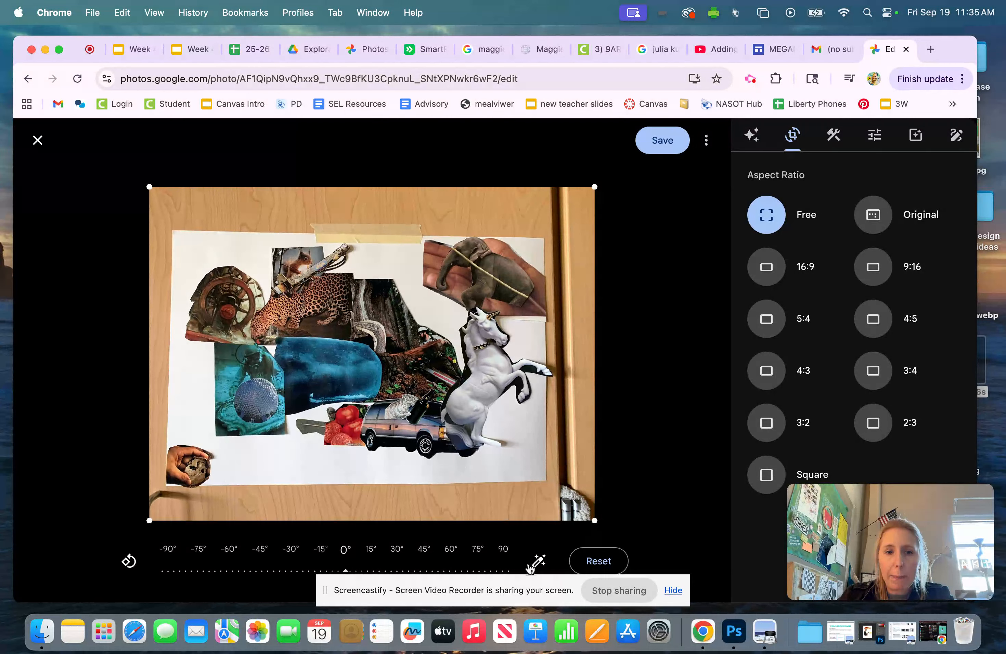
{"action": "left_click", "coordinate": [346, 571]}
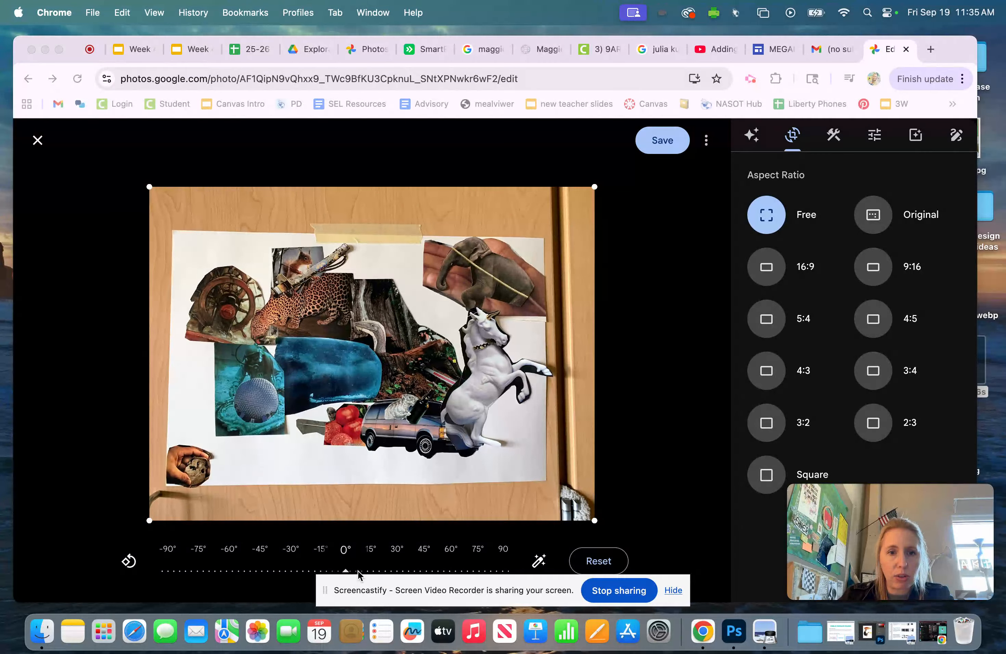
{"action": "left_click", "coordinate": [349, 571]}
{"action": "left_click_drag", "start_coordinate": [592, 521], "coordinate": [545, 479]}
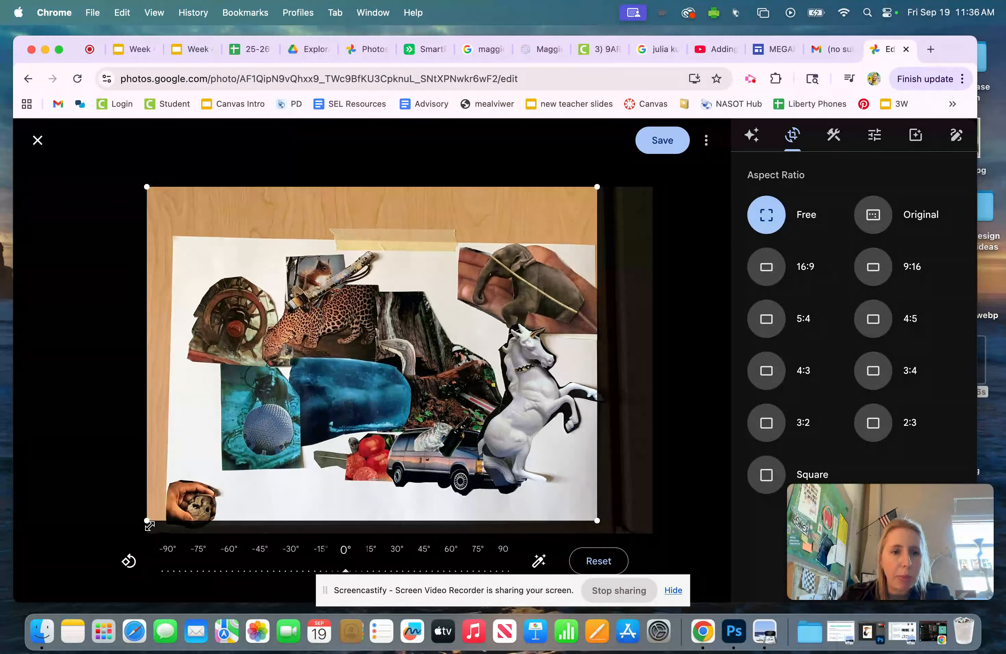
{"action": "left_click_drag", "start_coordinate": [147, 186], "coordinate": [171, 244]}
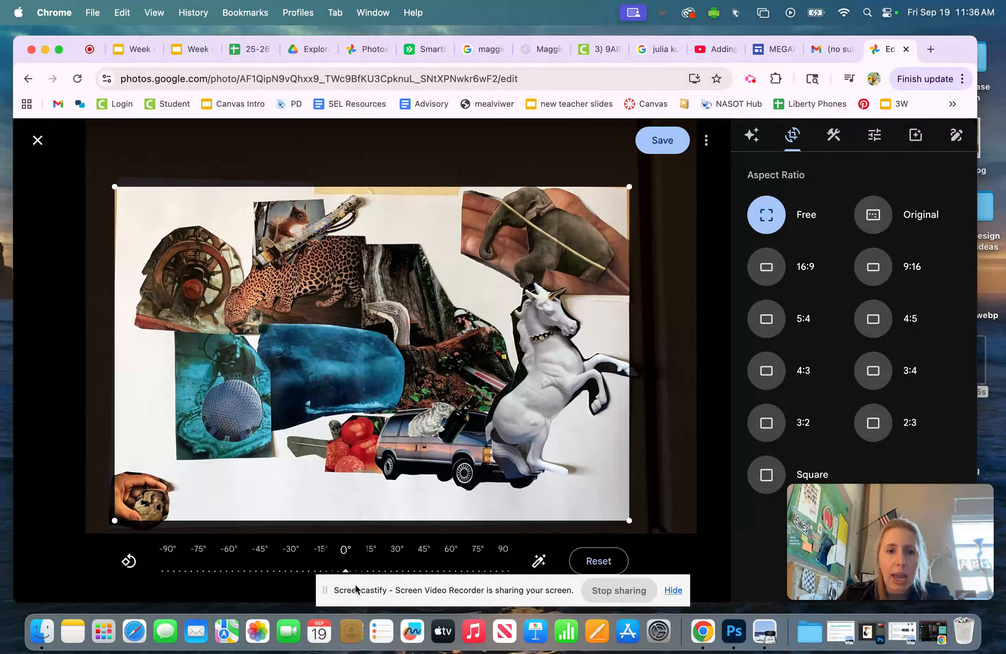
{"action": "left_click_drag", "start_coordinate": [346, 573], "coordinate": [346, 574]}
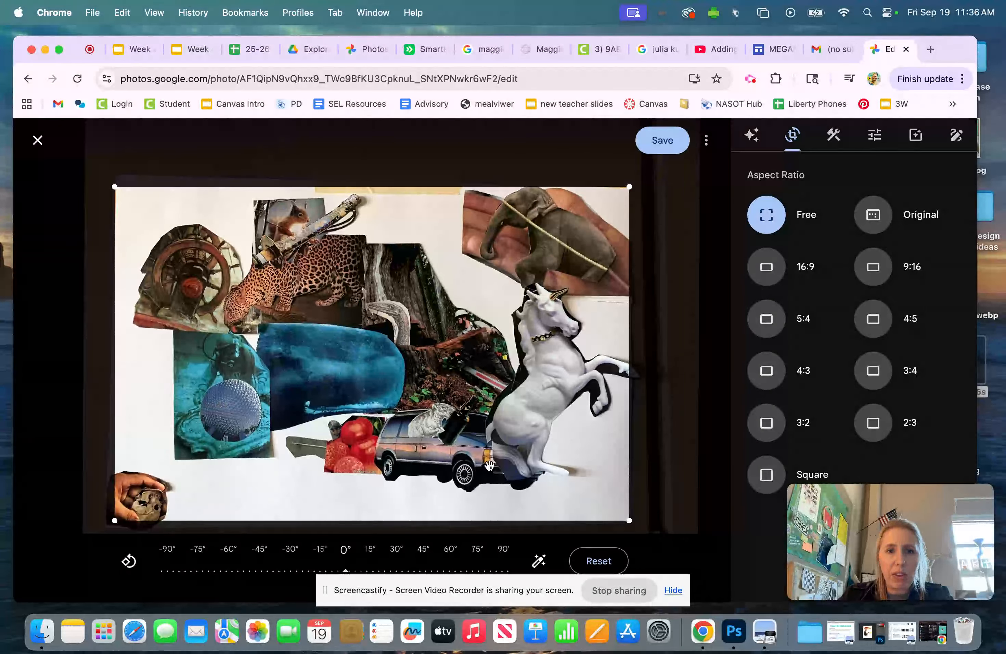
{"action": "left_click", "coordinate": [677, 149]}
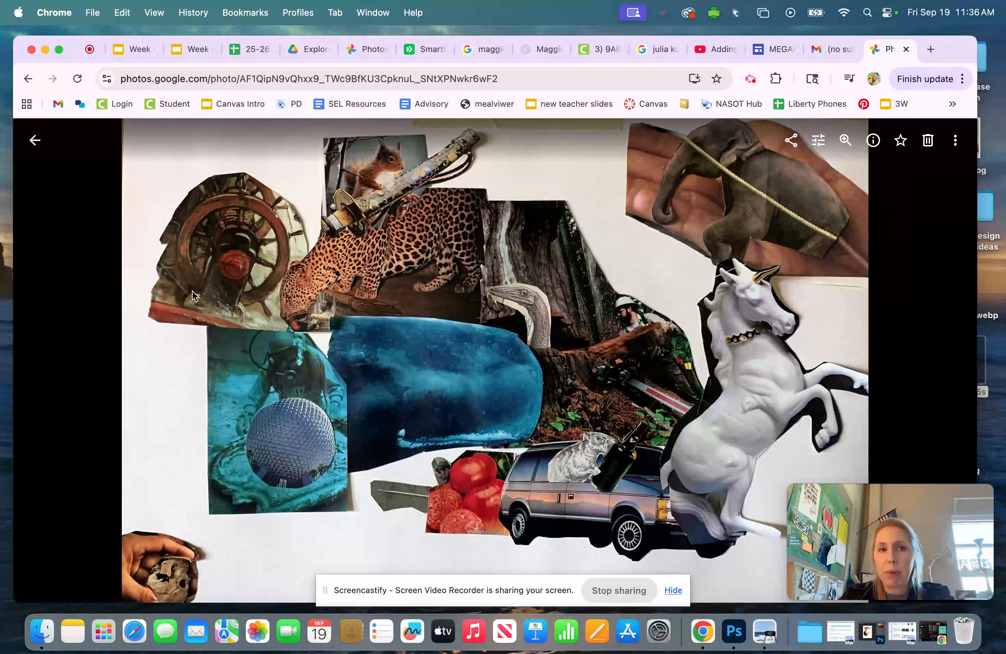
Return to the library, open the potted plant drawing for editing, and apply the Enhance suggestion
{"action": "left_click", "coordinate": [34, 140]}
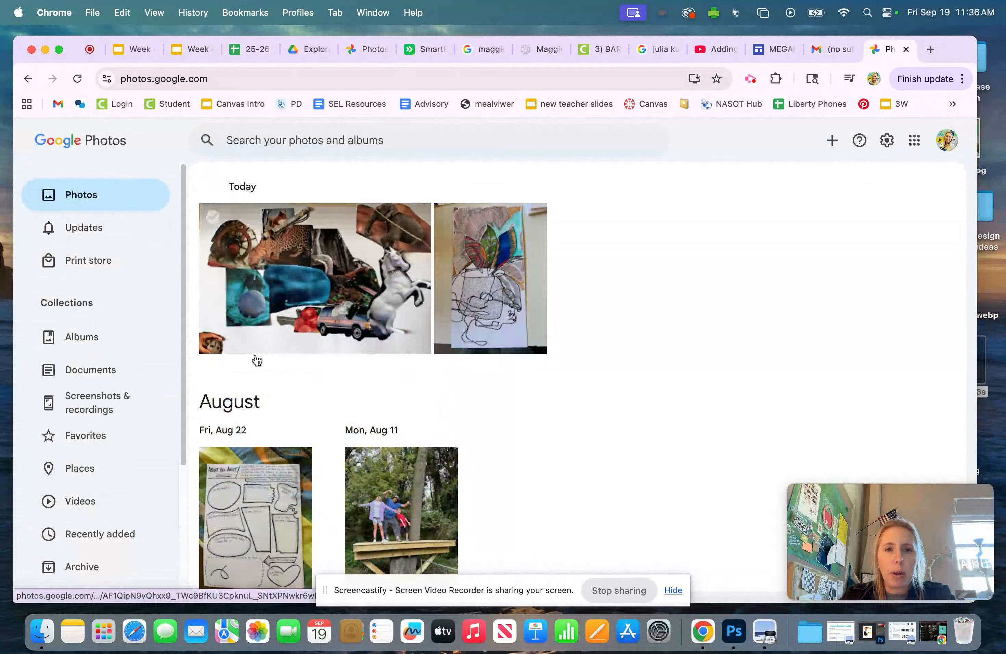
{"action": "left_click", "coordinate": [480, 298]}
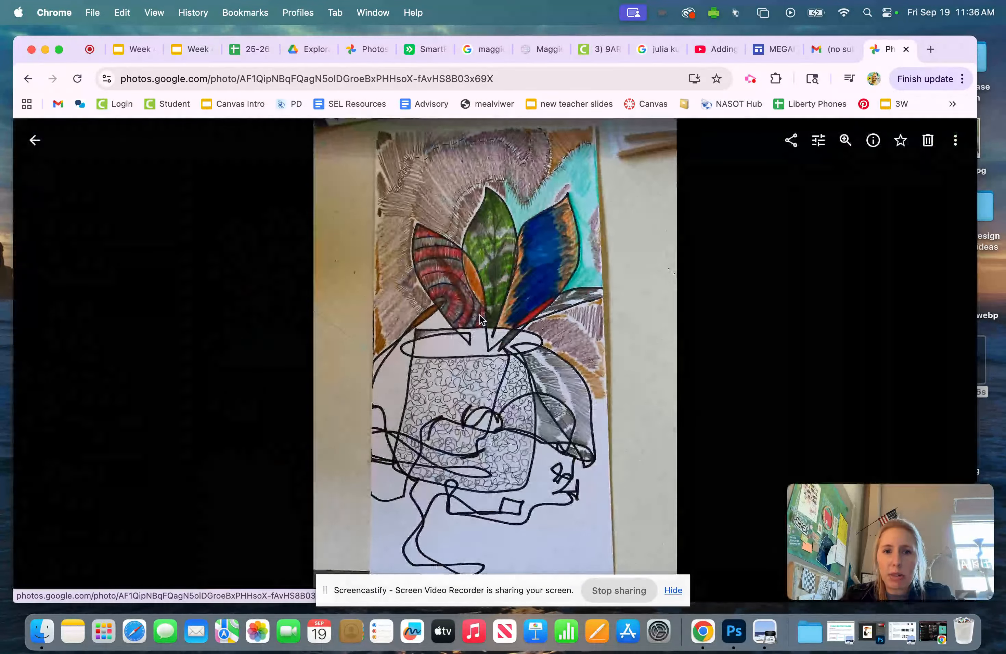
{"action": "left_click", "coordinate": [823, 144]}
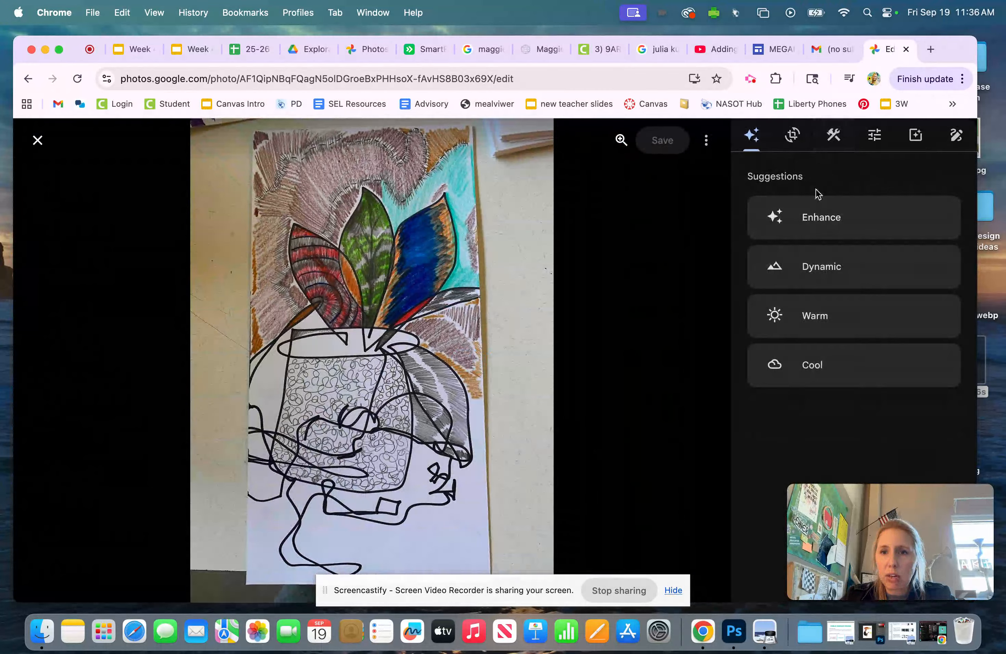
{"action": "left_click", "coordinate": [810, 218]}
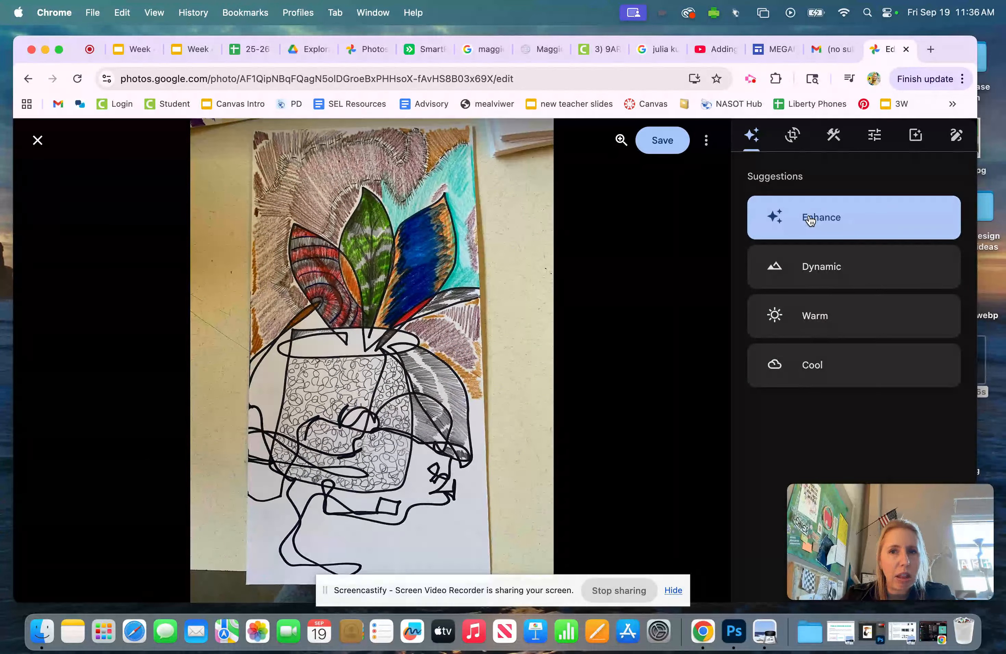
Crop the plant drawing to its paper edges with a 1° rotation, and reapply the Enhance suggestion
{"action": "left_click", "coordinate": [793, 136]}
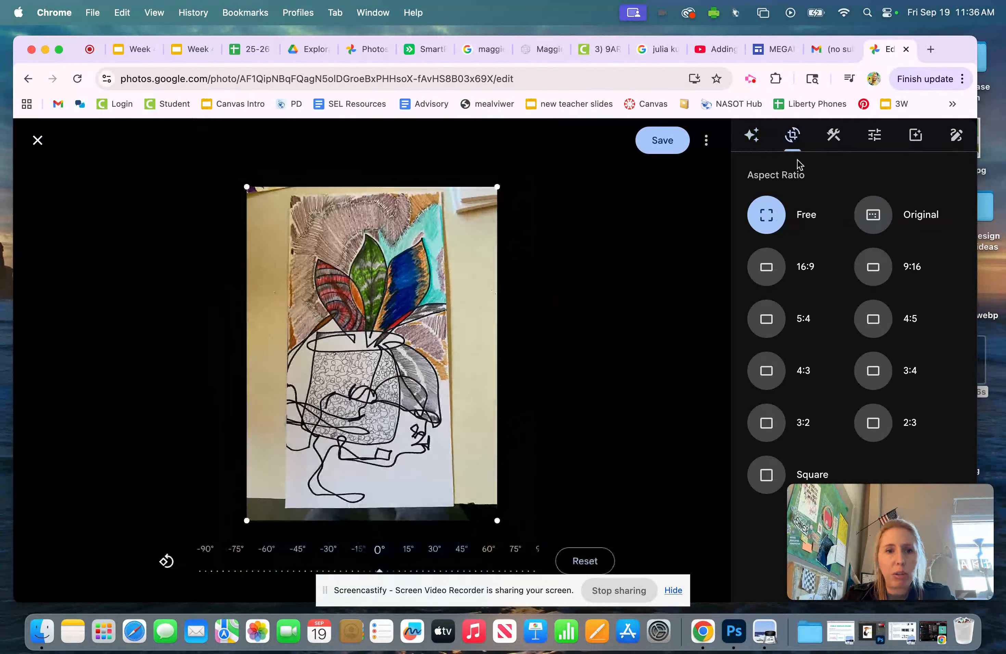
{"action": "left_click_drag", "start_coordinate": [495, 515], "coordinate": [462, 507]}
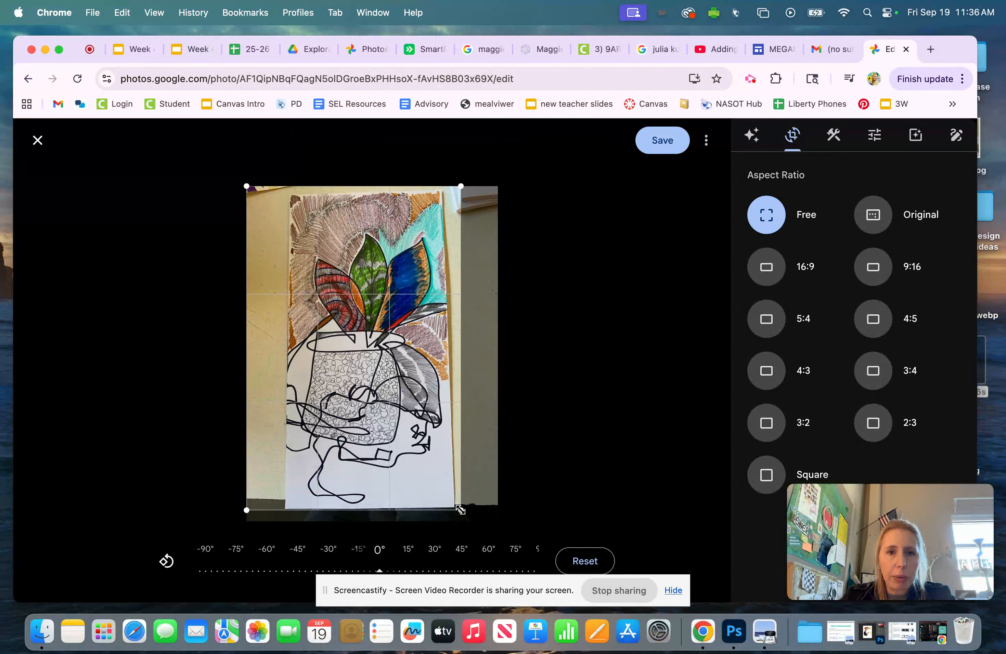
{"action": "left_click_drag", "start_coordinate": [262, 188], "coordinate": [299, 196]}
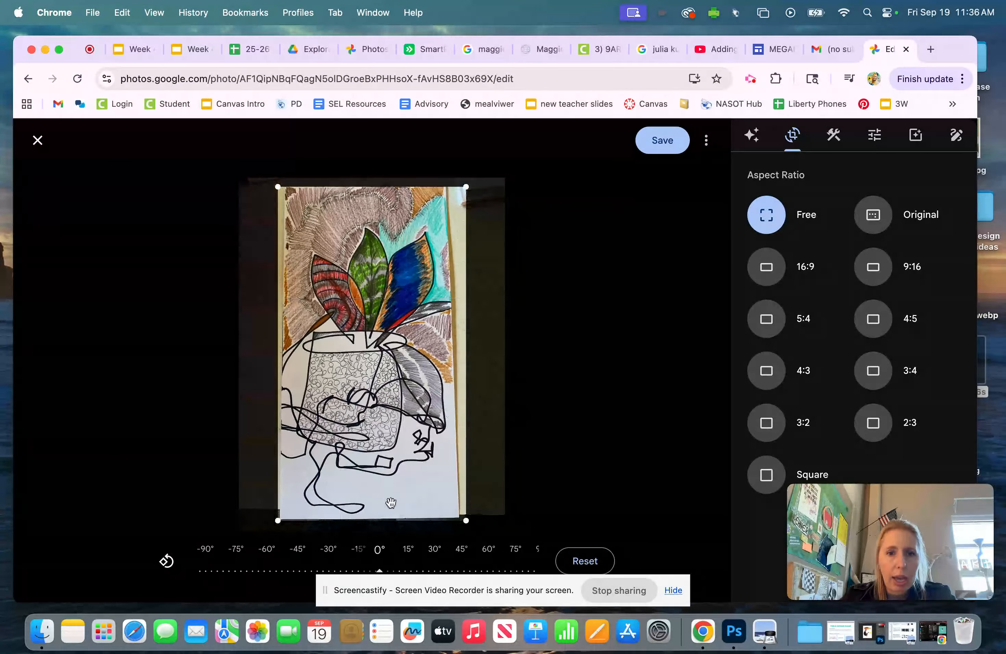
{"action": "left_click_drag", "start_coordinate": [380, 571], "coordinate": [381, 573]}
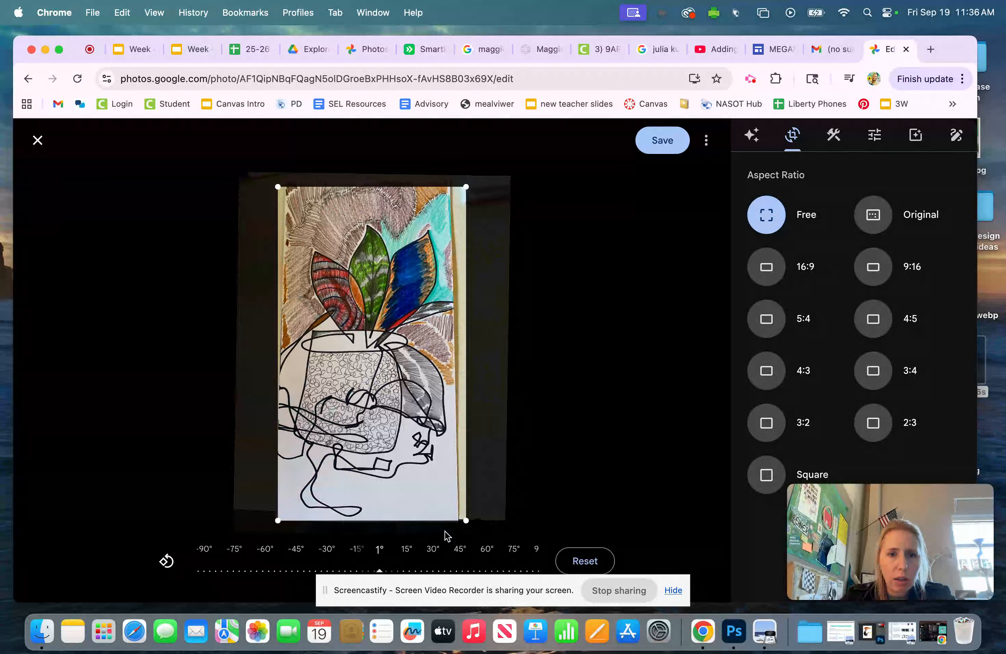
{"action": "left_click_drag", "start_coordinate": [470, 523], "coordinate": [450, 521]}
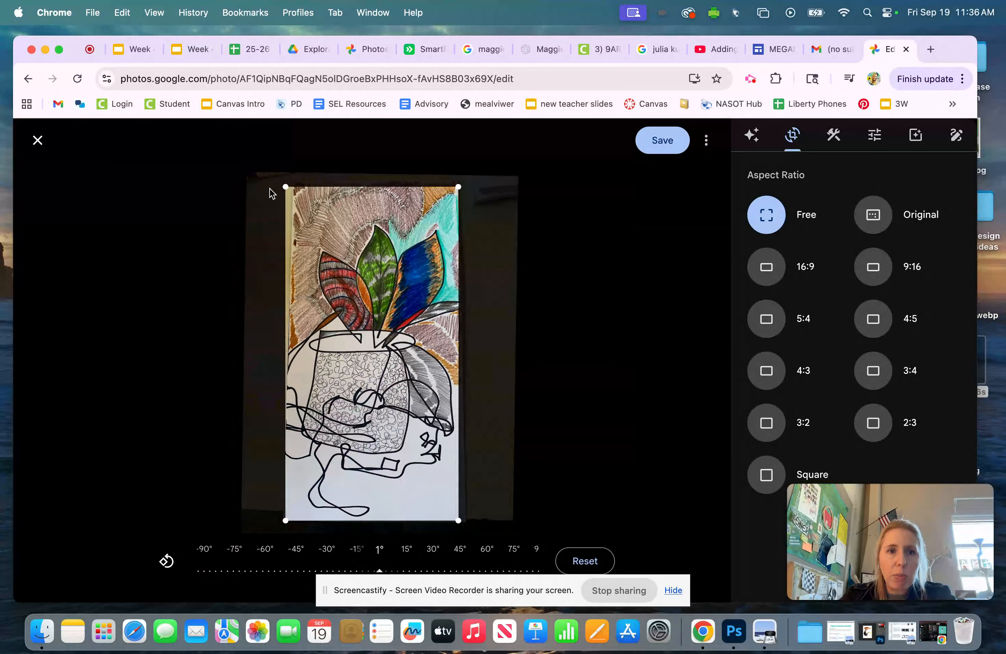
{"action": "left_click_drag", "start_coordinate": [280, 187], "coordinate": [293, 194]}
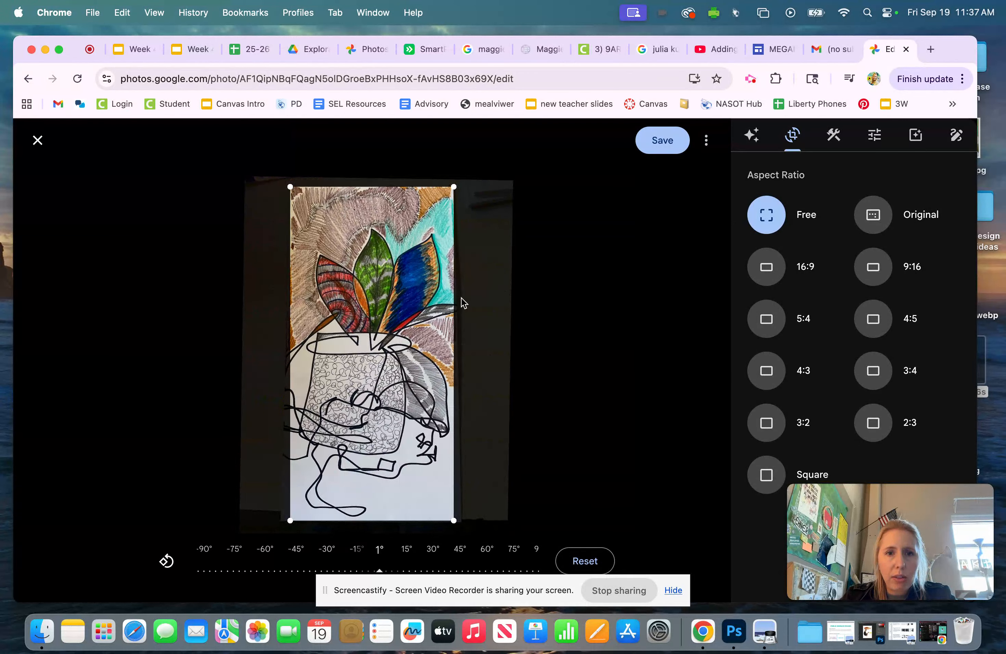
{"action": "left_click", "coordinate": [758, 137]}
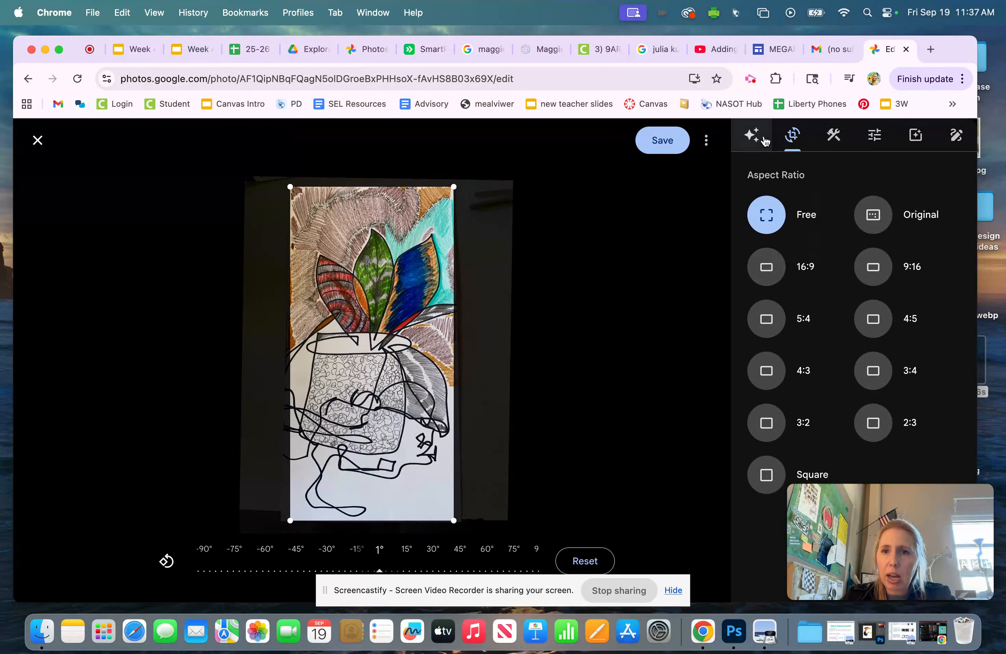
{"action": "left_click", "coordinate": [817, 232]}
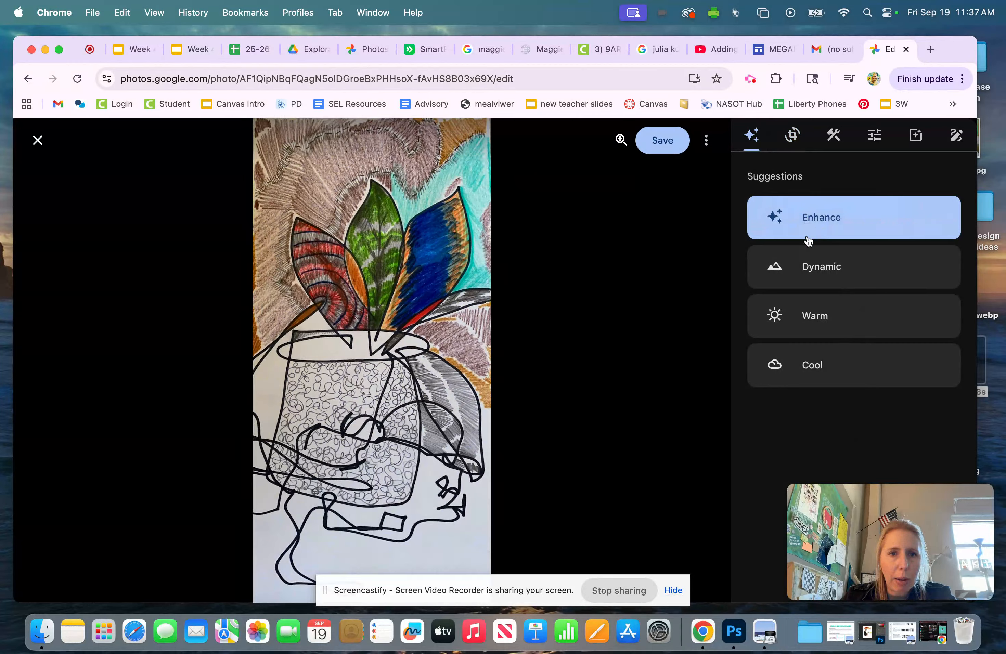
Compare the Dynamic, Warm and Cool suggestions on the plant drawing, apply Cool, save the edit and return to the library
{"action": "left_click", "coordinate": [817, 260]}
{"action": "left_click", "coordinate": [818, 376]}
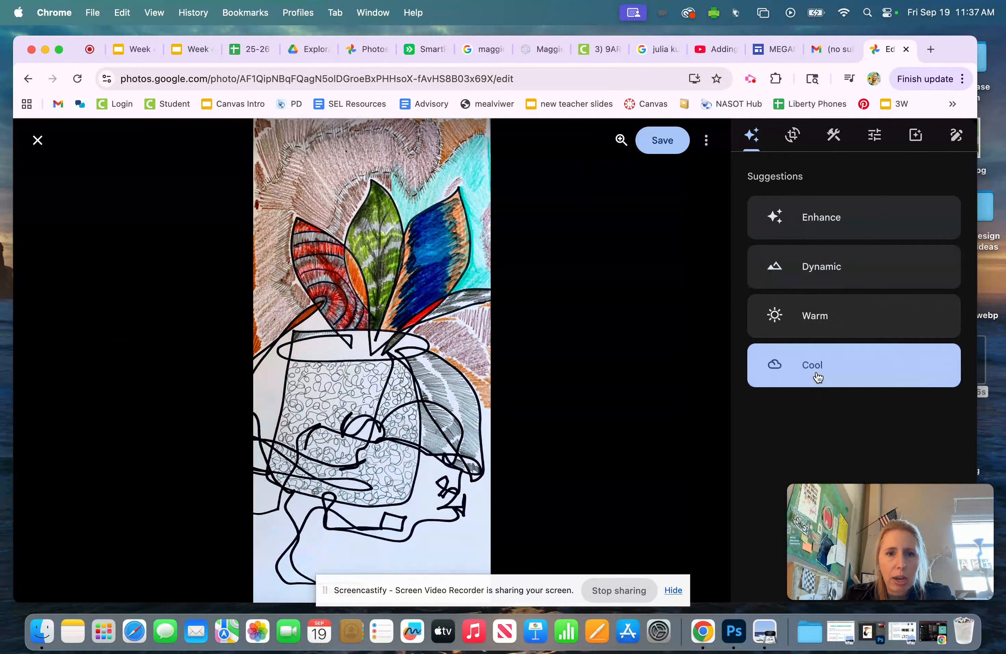
{"action": "left_click", "coordinate": [824, 325]}
{"action": "left_click", "coordinate": [811, 362]}
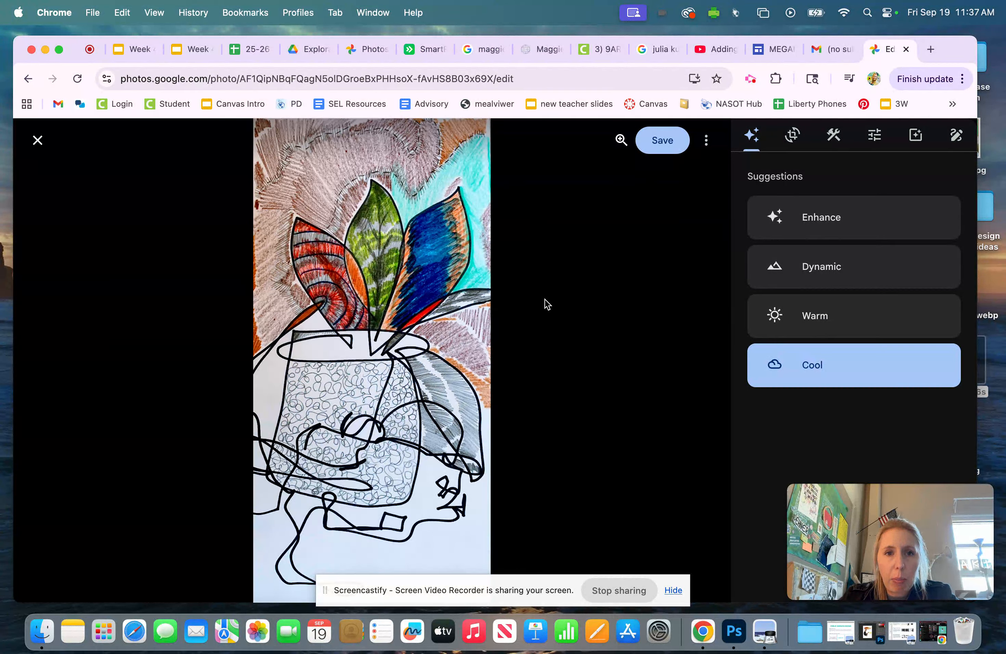
{"action": "left_click", "coordinate": [665, 147]}
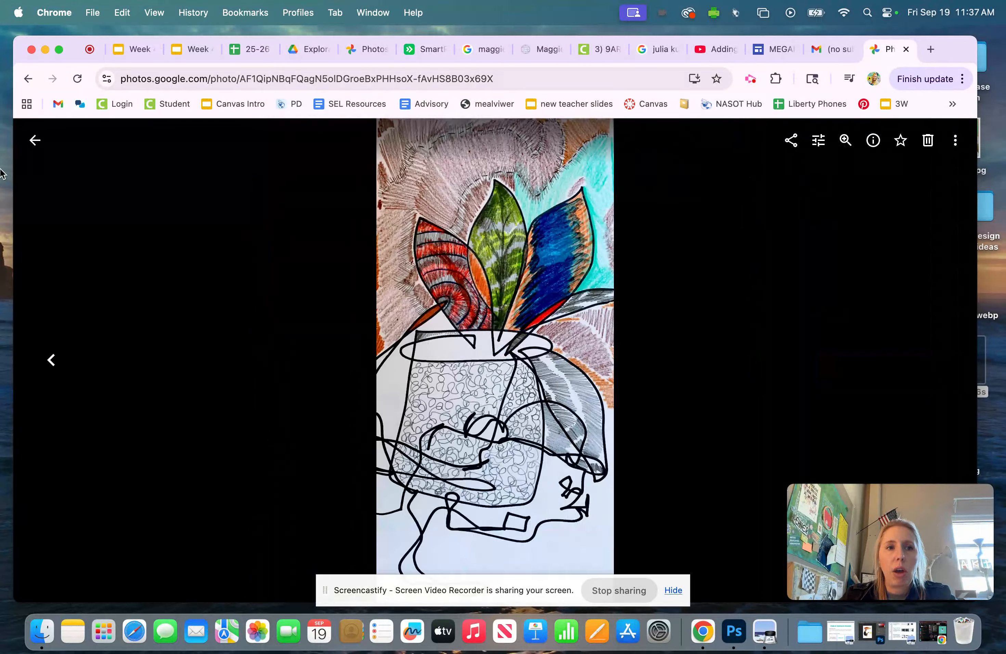
{"action": "left_click", "coordinate": [35, 140]}
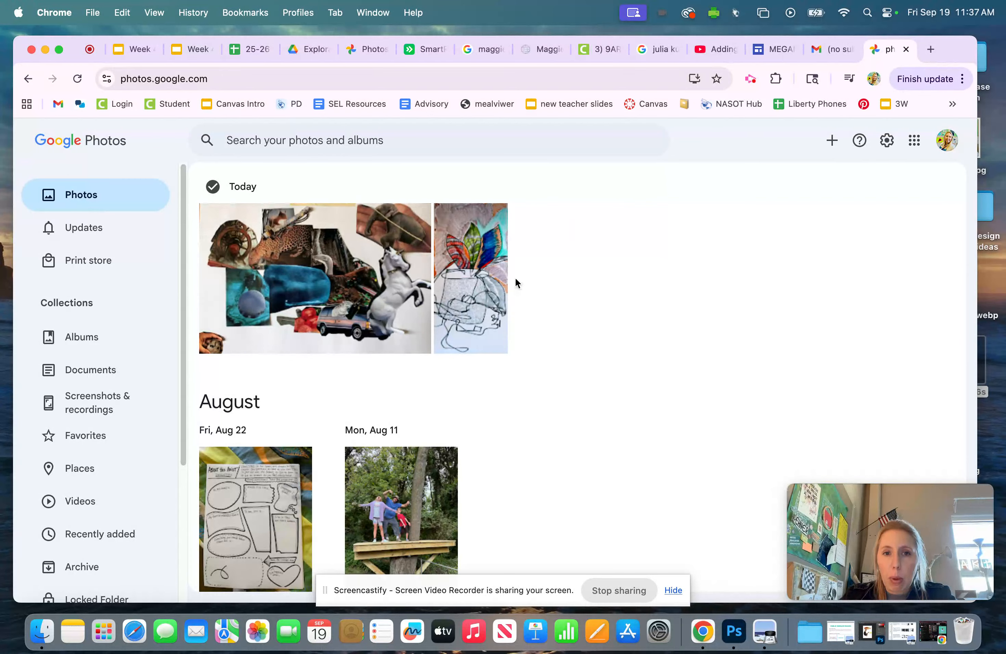
Switch to Google Sites, reopen the portfolio site from the recent sites, and go to its exploratory art page
{"action": "left_click", "coordinate": [772, 49]}
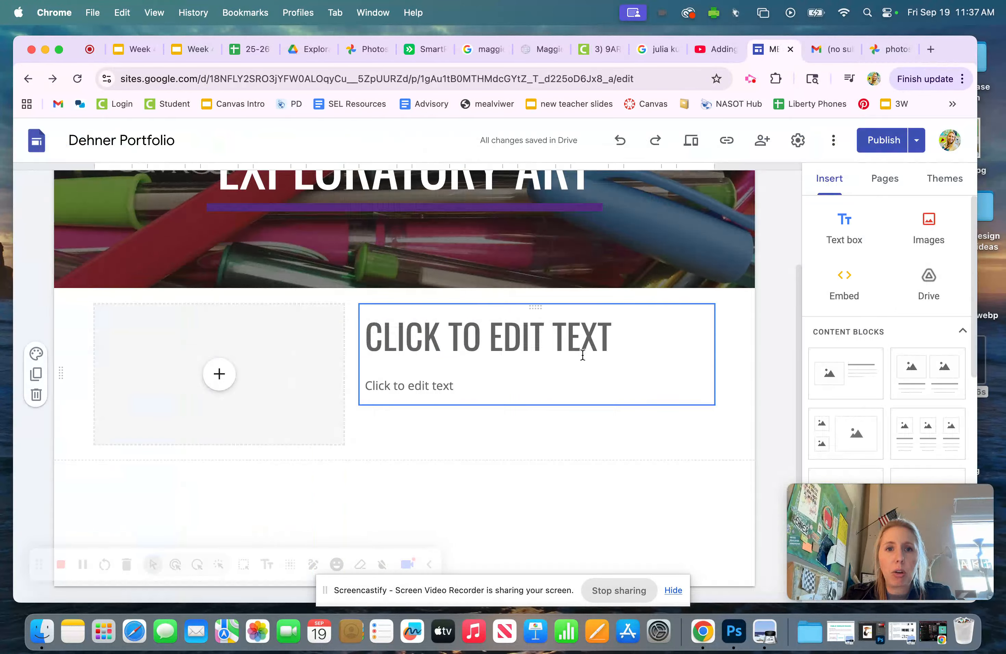
{"action": "scroll", "coordinate": [199, 231], "scroll_direction": "up", "scroll_amount": 3}
{"action": "left_click", "coordinate": [35, 141]}
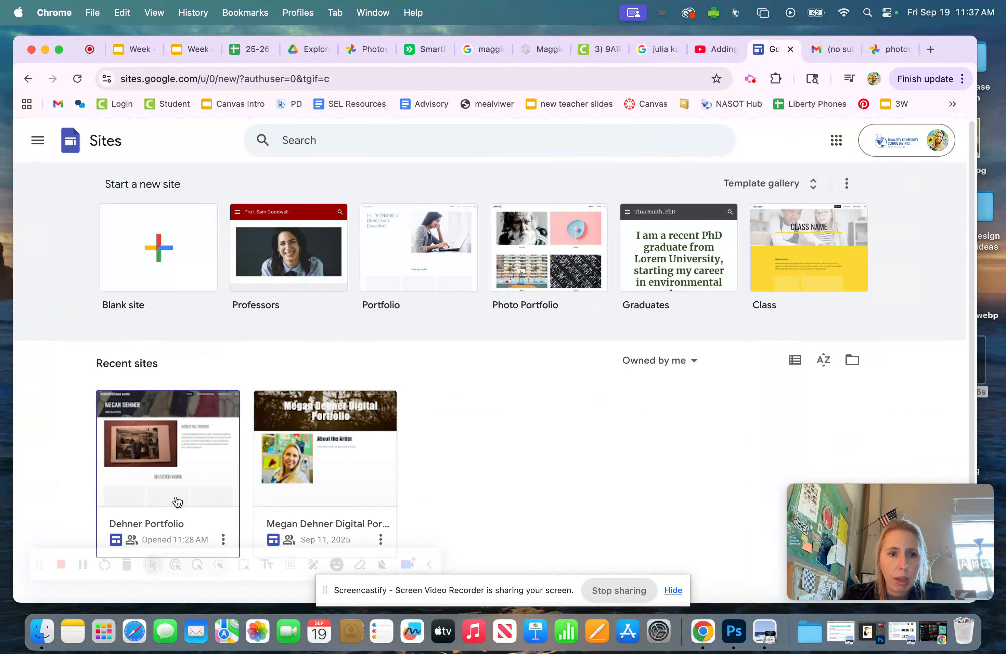
{"action": "left_click", "coordinate": [184, 528]}
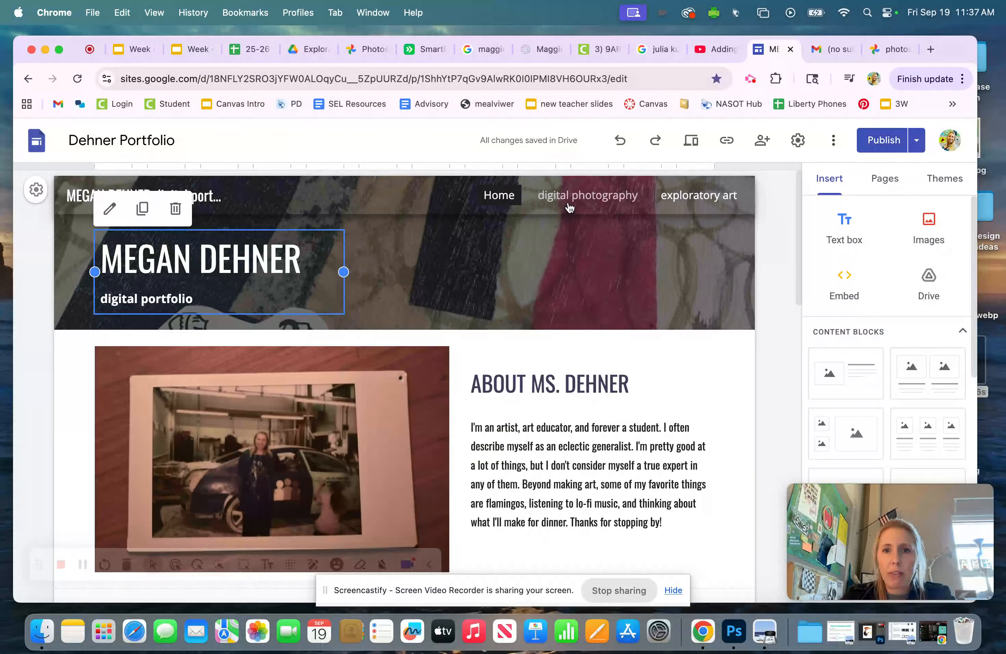
{"action": "left_click", "coordinate": [688, 197]}
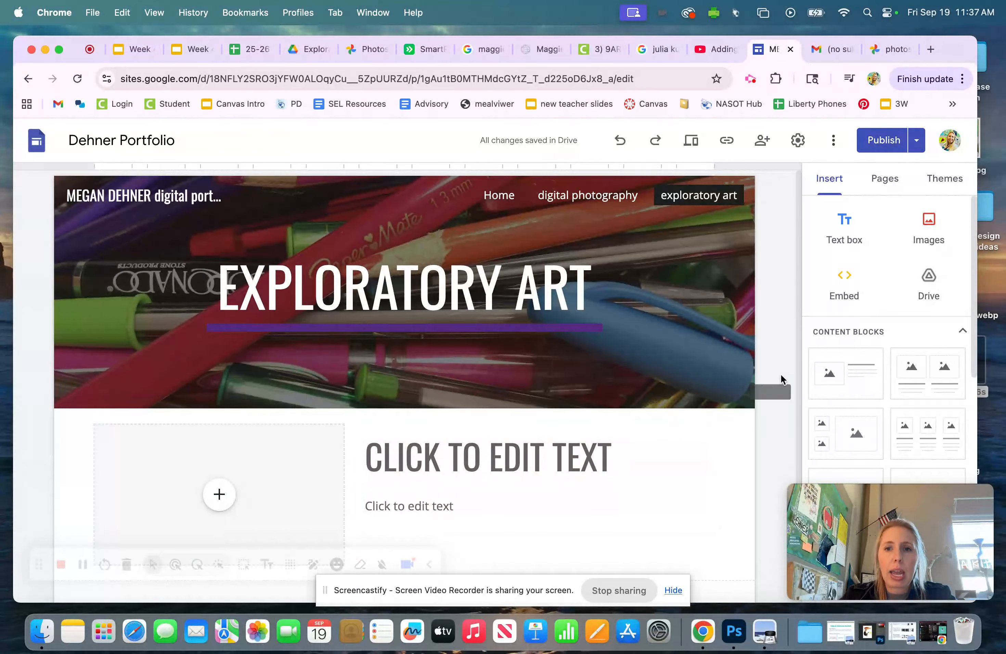
Fill the empty image placeholder below the page header with the collage photo from Google Photos
{"action": "scroll", "coordinate": [783, 380], "scroll_direction": "down", "scroll_amount": 2}
{"action": "left_click", "coordinate": [216, 443]}
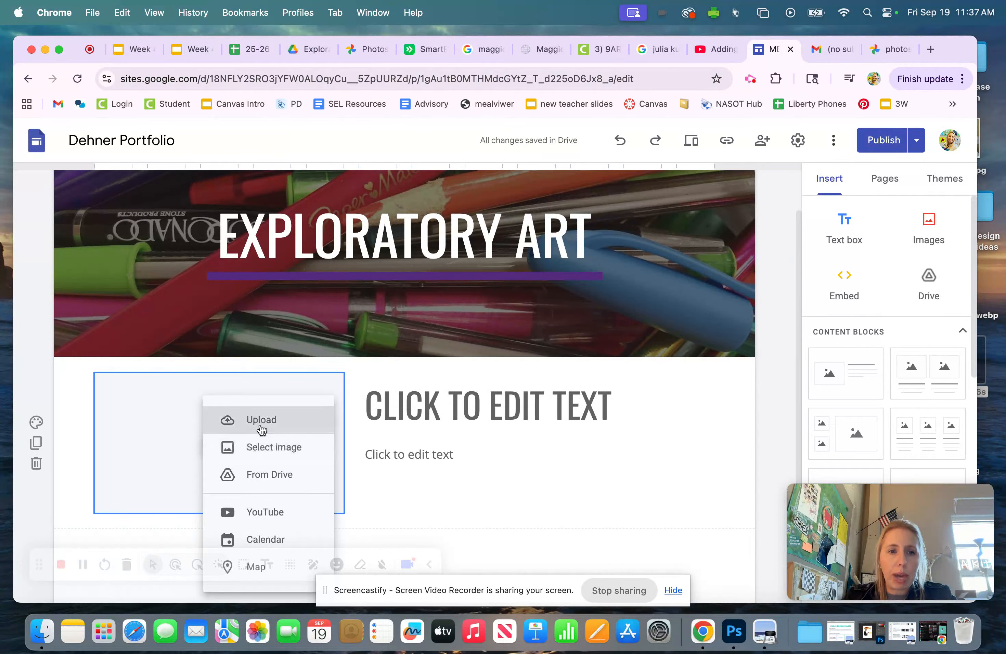
{"action": "left_click", "coordinate": [269, 446]}
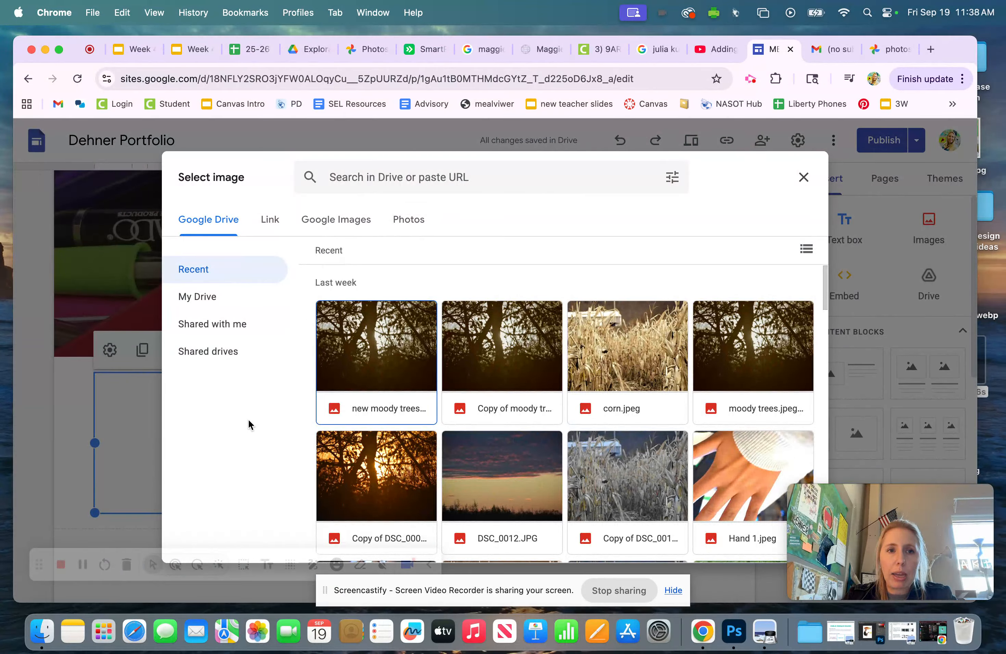
{"action": "left_click", "coordinate": [418, 218]}
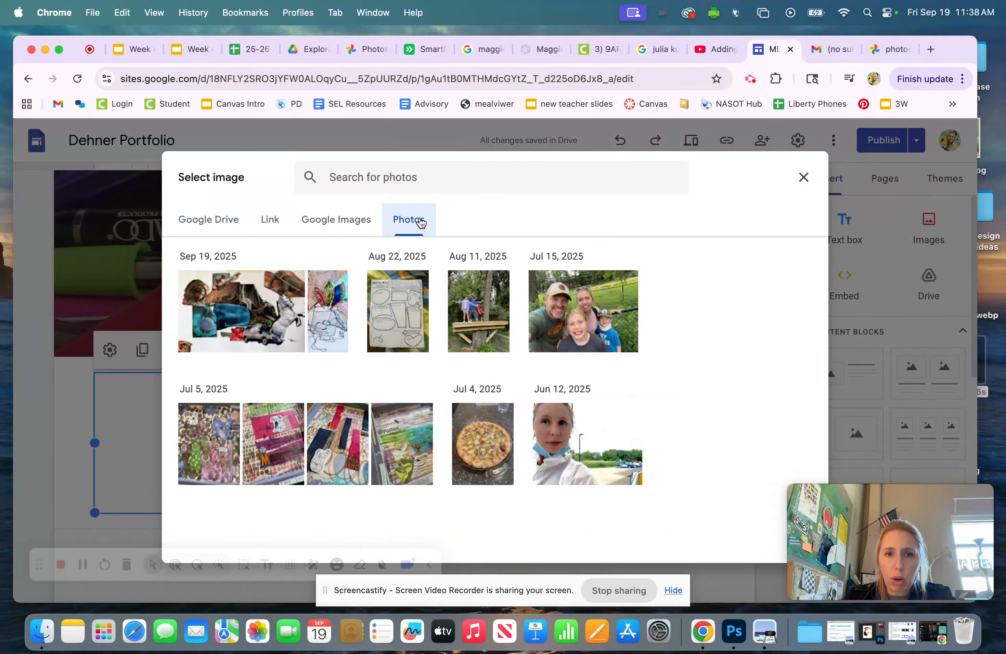
{"action": "left_click", "coordinate": [242, 323]}
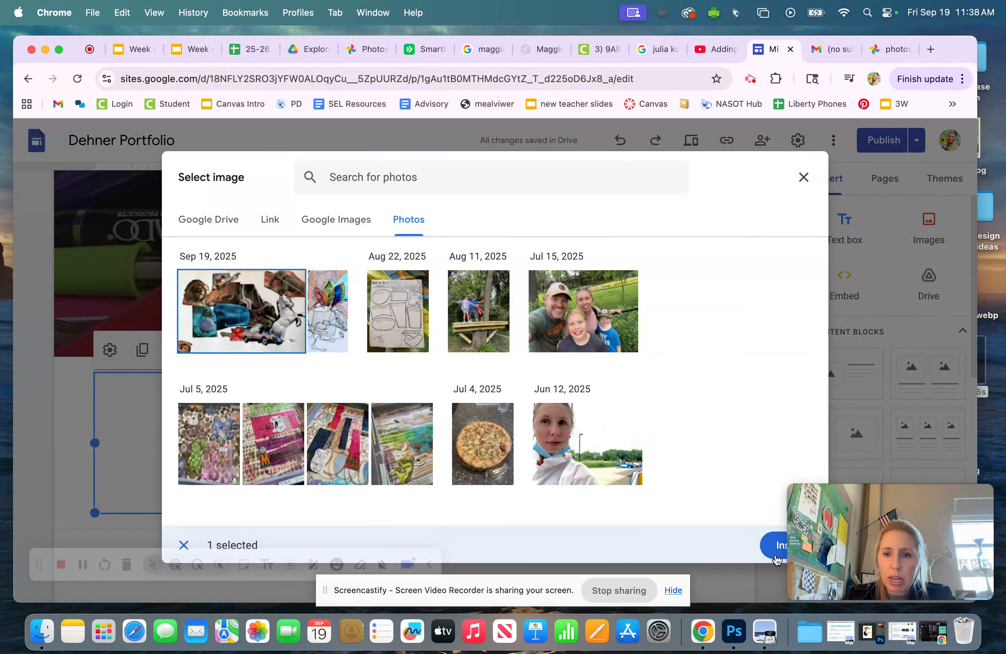
{"action": "left_click", "coordinate": [770, 556]}
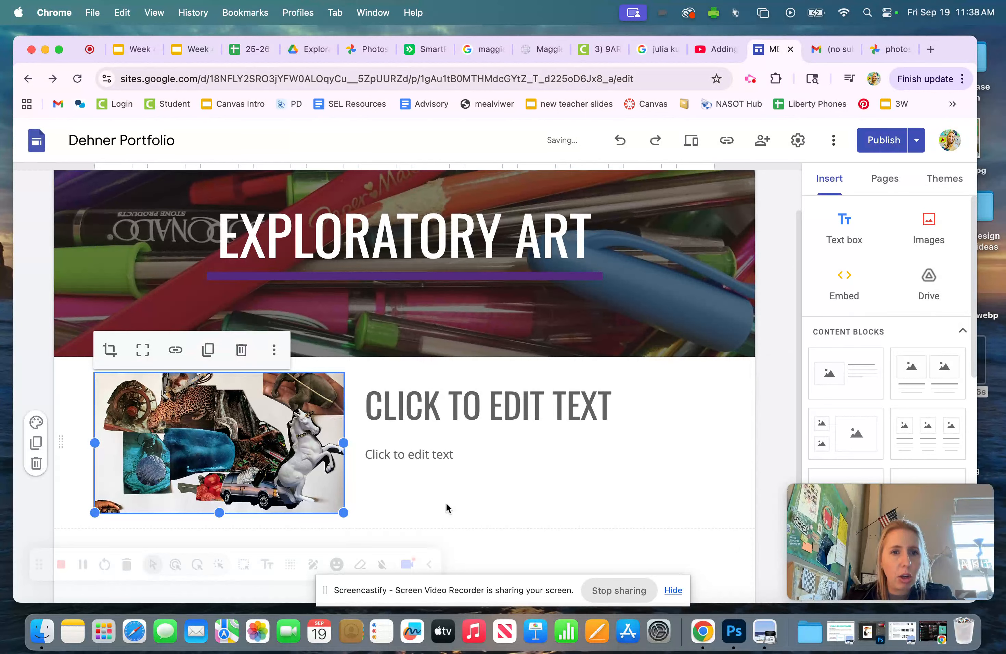
Title the section beside the collage "PERSONAL PHOTOMONTAGE"
{"action": "left_click", "coordinate": [466, 411]}
{"action": "type", "text": "COA"}
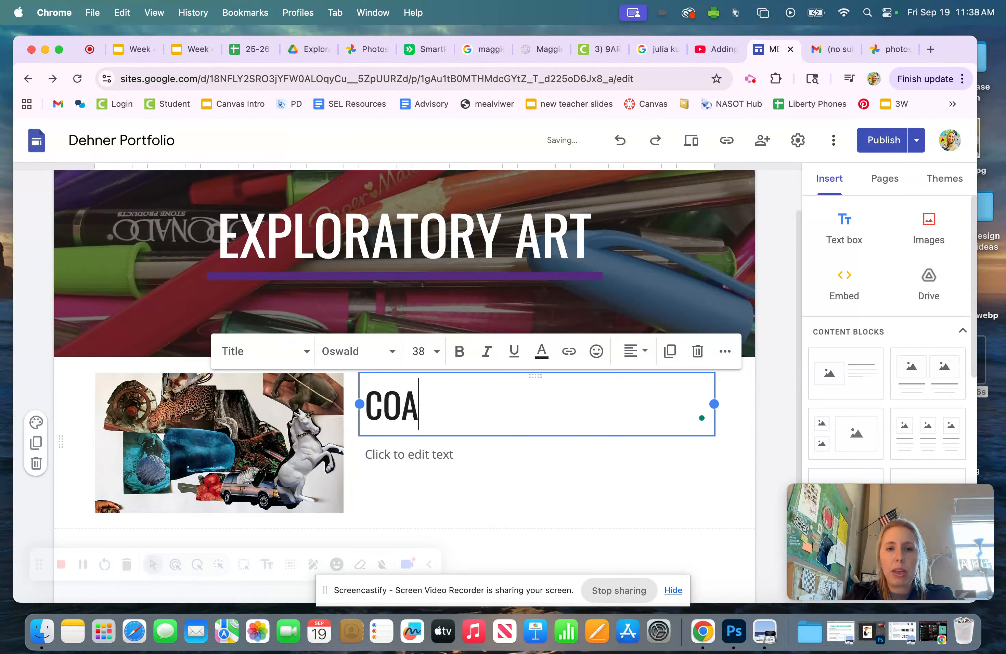
{"action": "key", "text": "BackSpace"}
{"action": "type", "text": "LLA"}
{"action": "key", "text": "BackSpace"}
{"action": "key", "text": "BackSpace"}
{"action": "key", "text": "BackSpace"}
{"action": "key", "text": "BackSpace"}
{"action": "key", "text": "BackSpace"}
{"action": "type", "text": "PERS"}
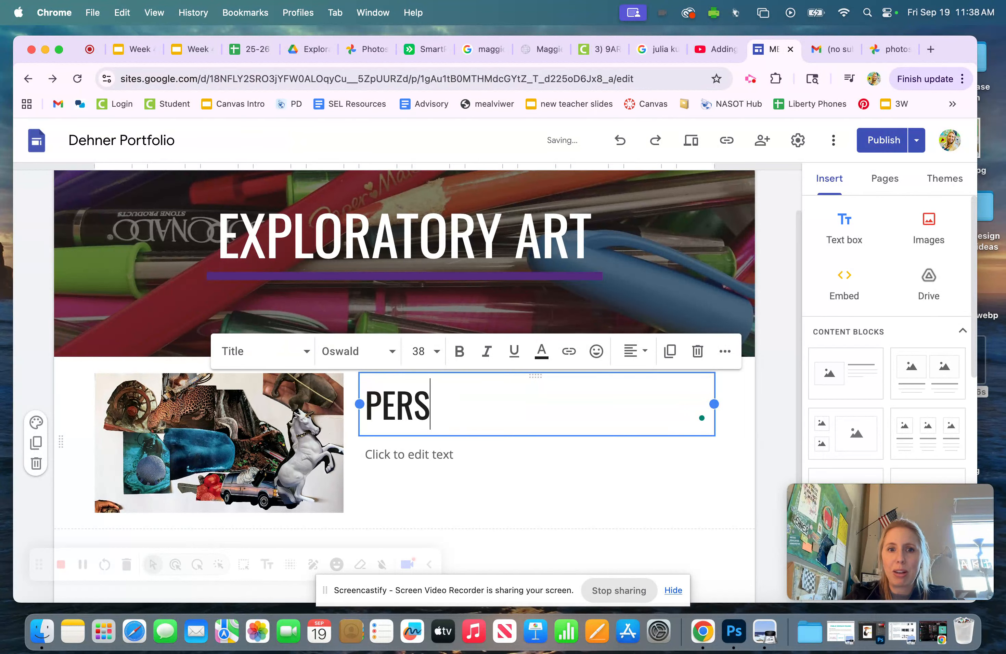
{"action": "type", "text": "ONAL MONT"}
{"action": "key", "text": "BackSpace"}
{"action": "key", "text": "BackSpace"}
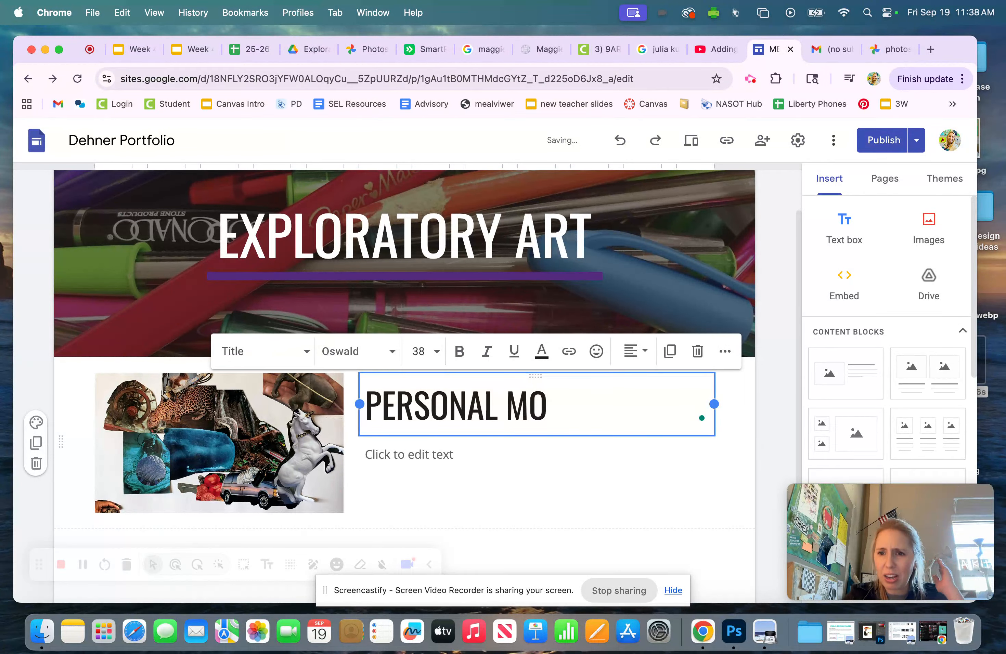
{"action": "key", "text": "BackSpace"}
{"action": "key", "text": "BackSpace"}
{"action": "type", "text": "P"}
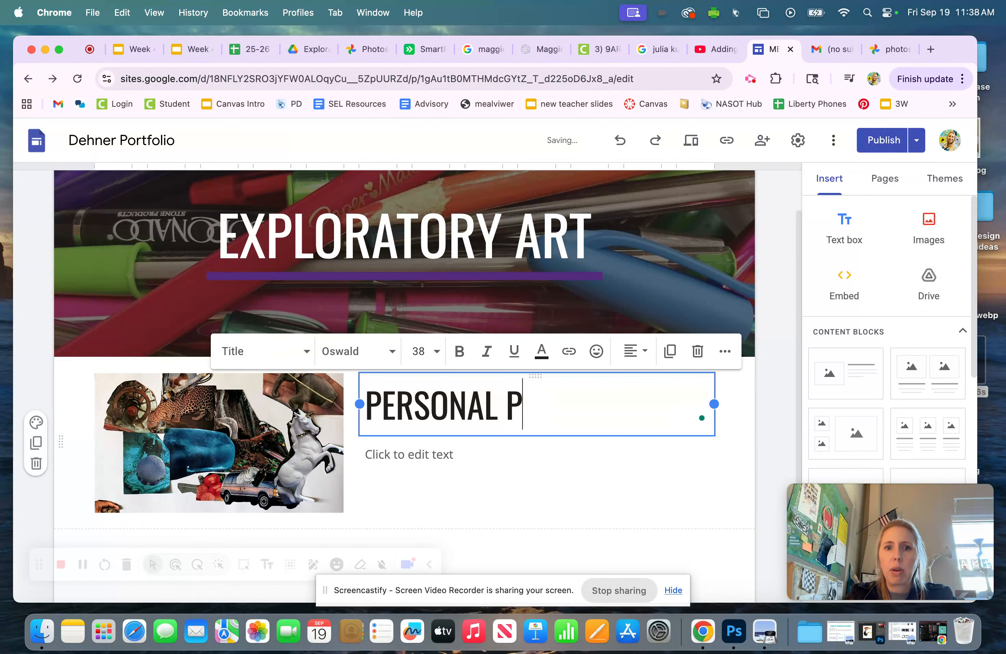
{"action": "type", "text": "HOTOMON"}
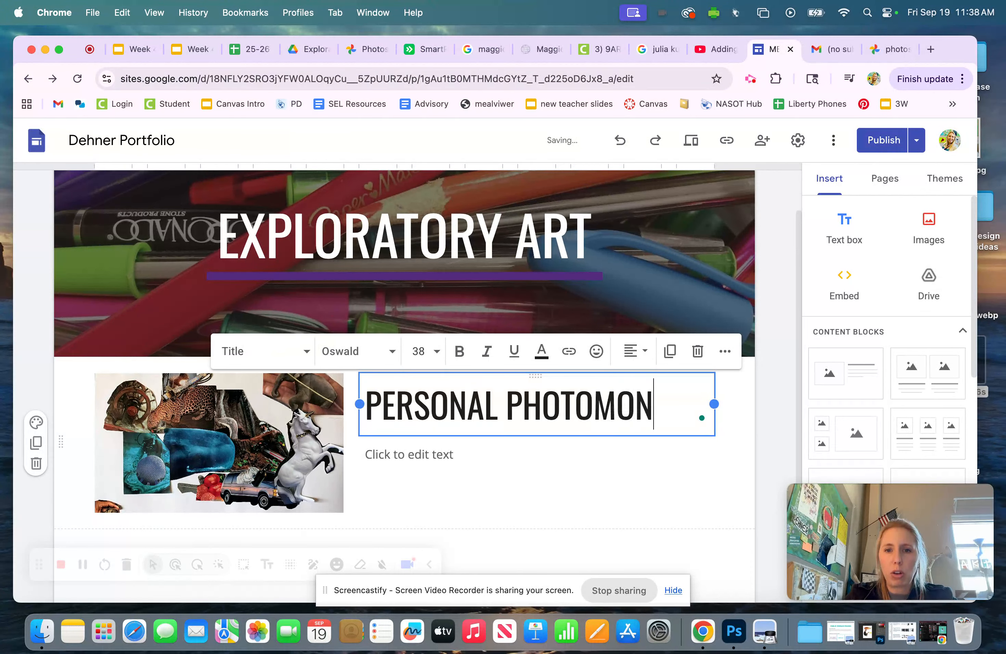
{"action": "type", "text": "TAGE"}
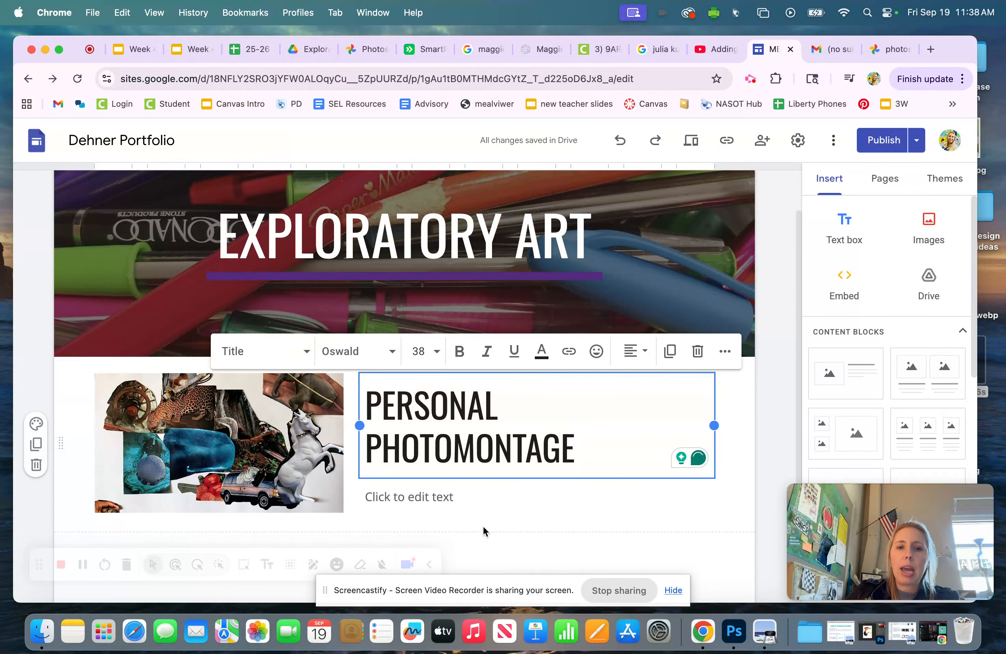
Enter the description "In this artwork I put together images that represent me and my likes and dislikes...." under the photomontage title
{"action": "left_click", "coordinate": [463, 492]}
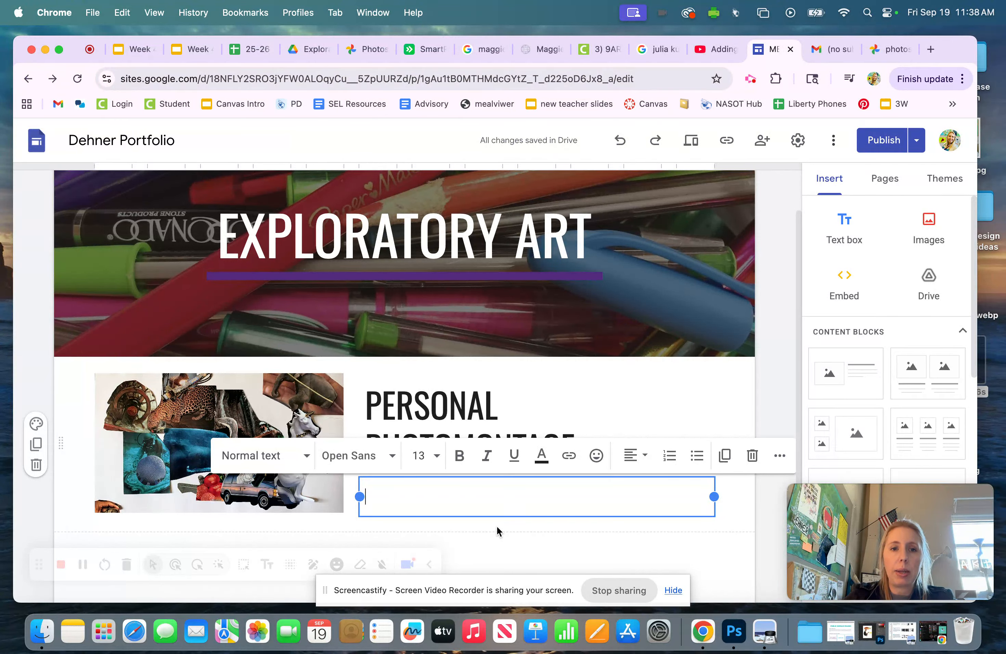
{"action": "type", "text": "In this artwork I put together images that represent"}
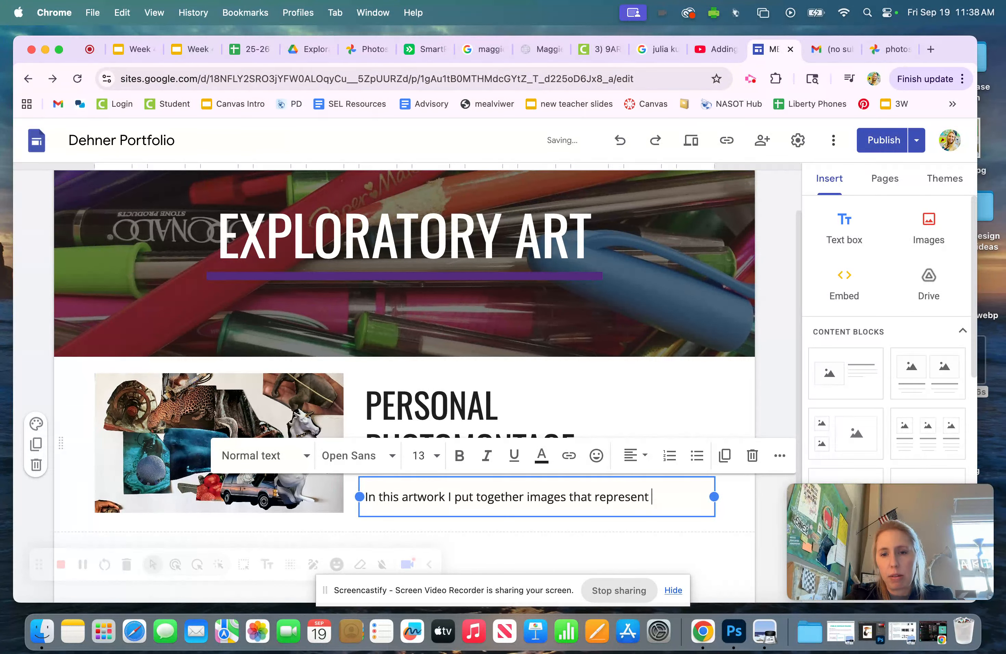
{"action": "type", "text": " me and my likes and dislikes...."}
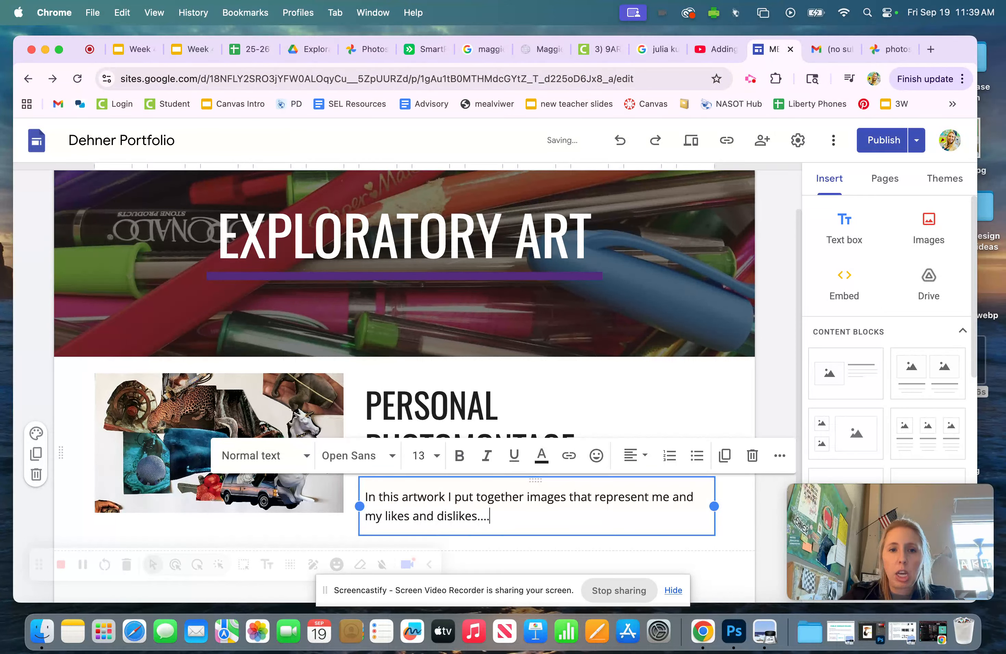
{"action": "left_click", "coordinate": [777, 415]}
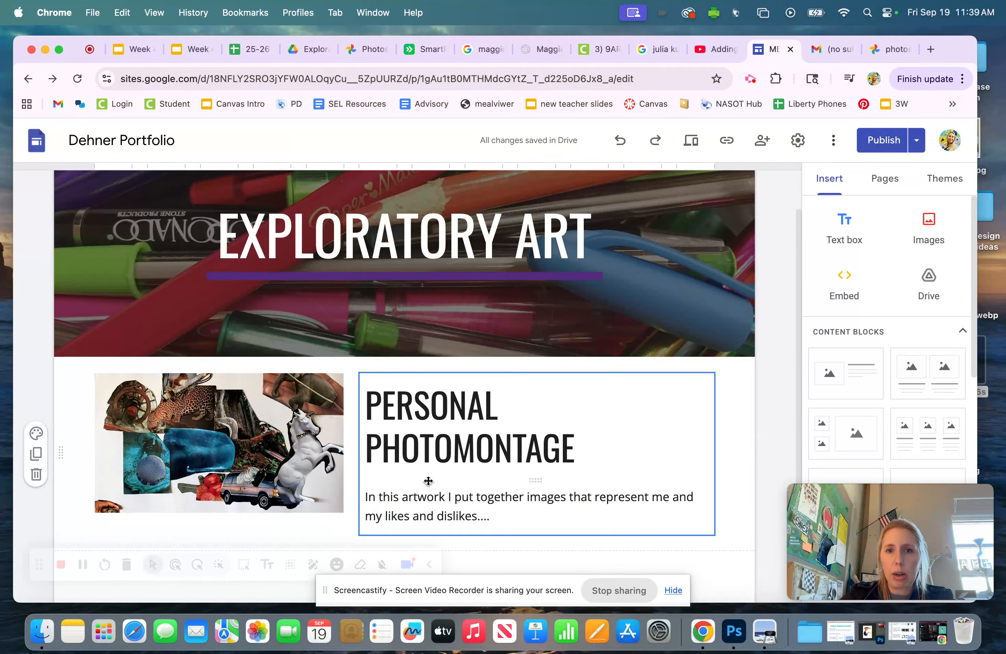
Publish the site's reviewed changes and copy the published site link
{"action": "left_click", "coordinate": [887, 149]}
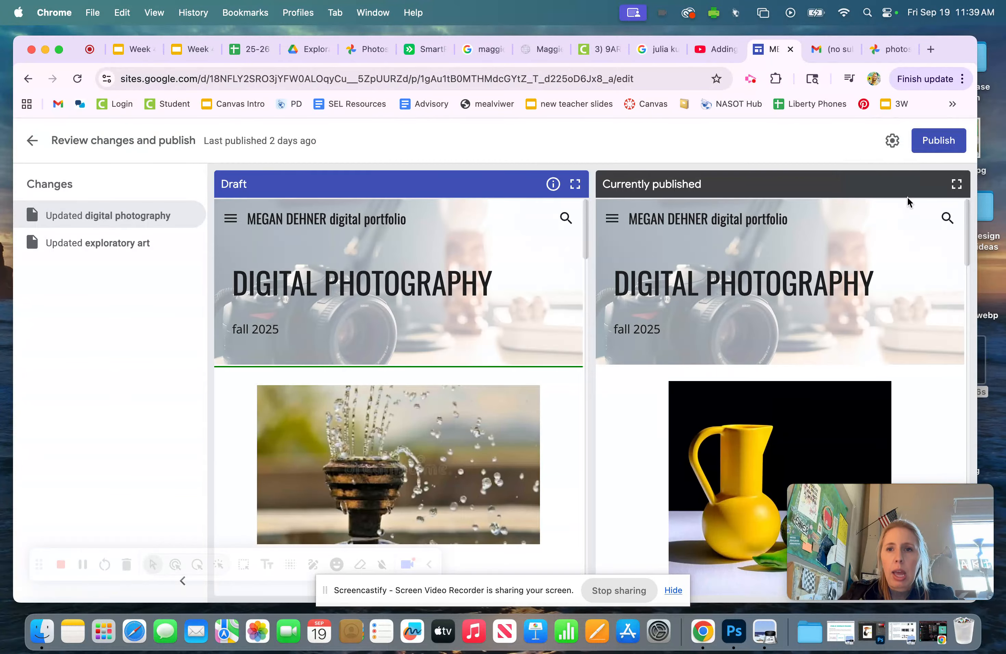
{"action": "left_click", "coordinate": [943, 143]}
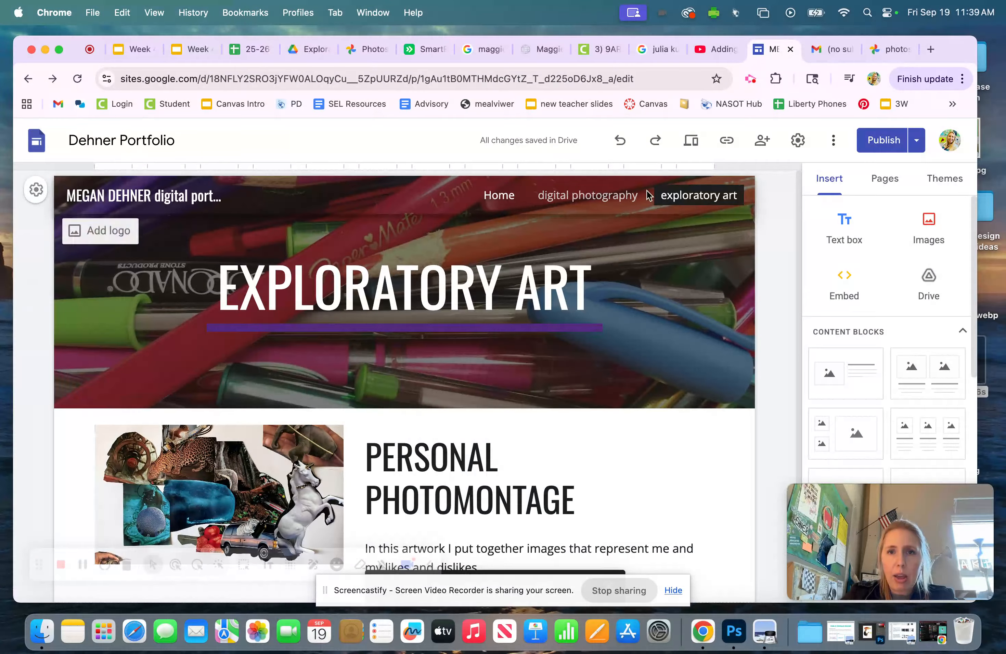
{"action": "left_click", "coordinate": [725, 141]}
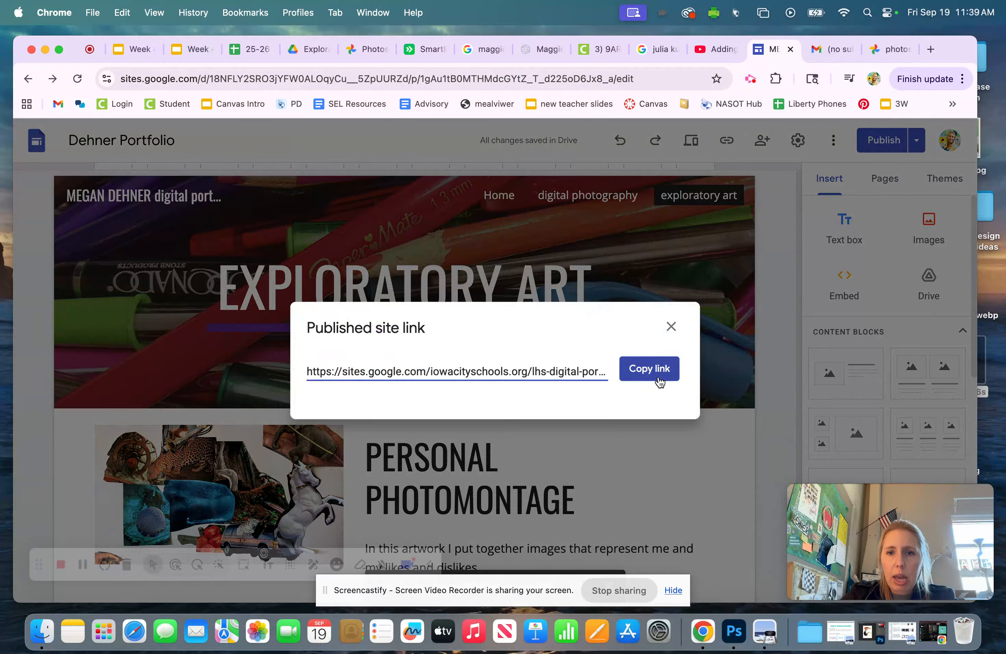
{"action": "left_click", "coordinate": [658, 376]}
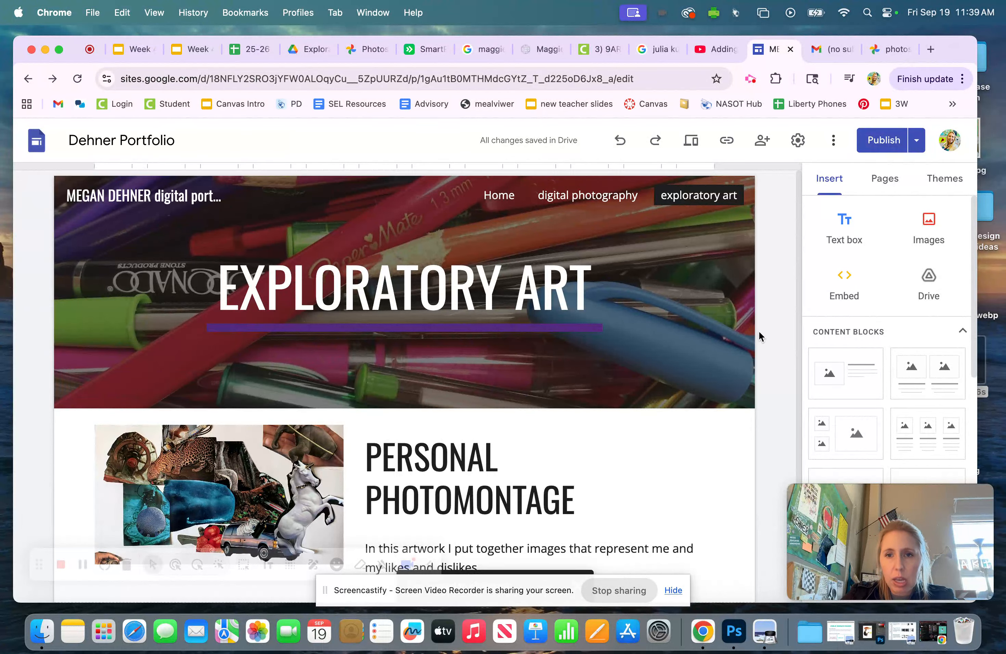
Add another content block with one image beside text, and move it above the personal photomontage section
{"action": "scroll", "coordinate": [765, 337], "scroll_direction": "down", "scroll_amount": 3}
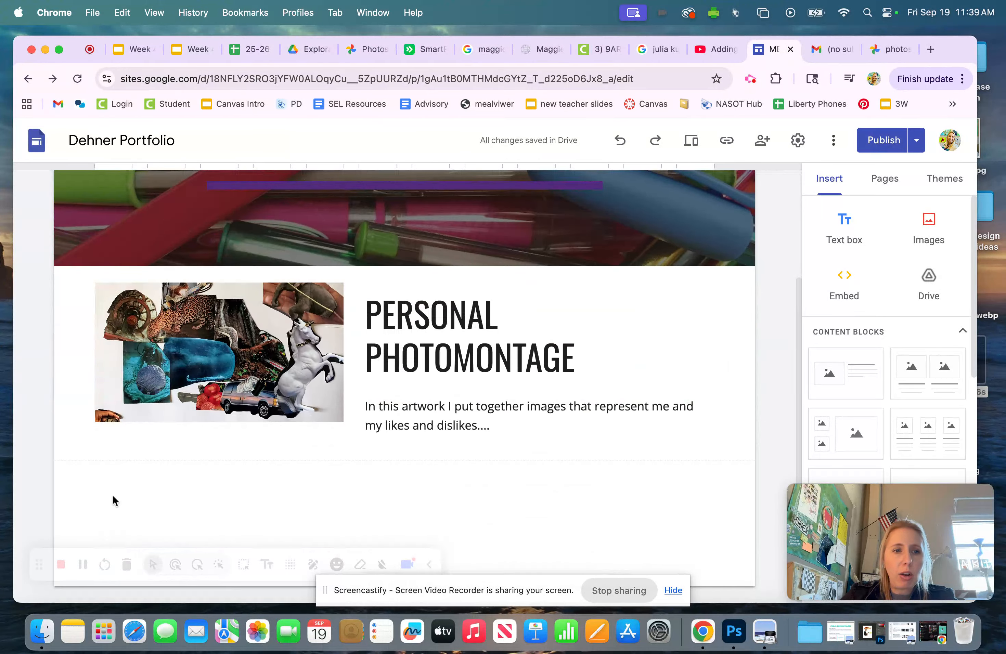
{"action": "left_click", "coordinate": [836, 392]}
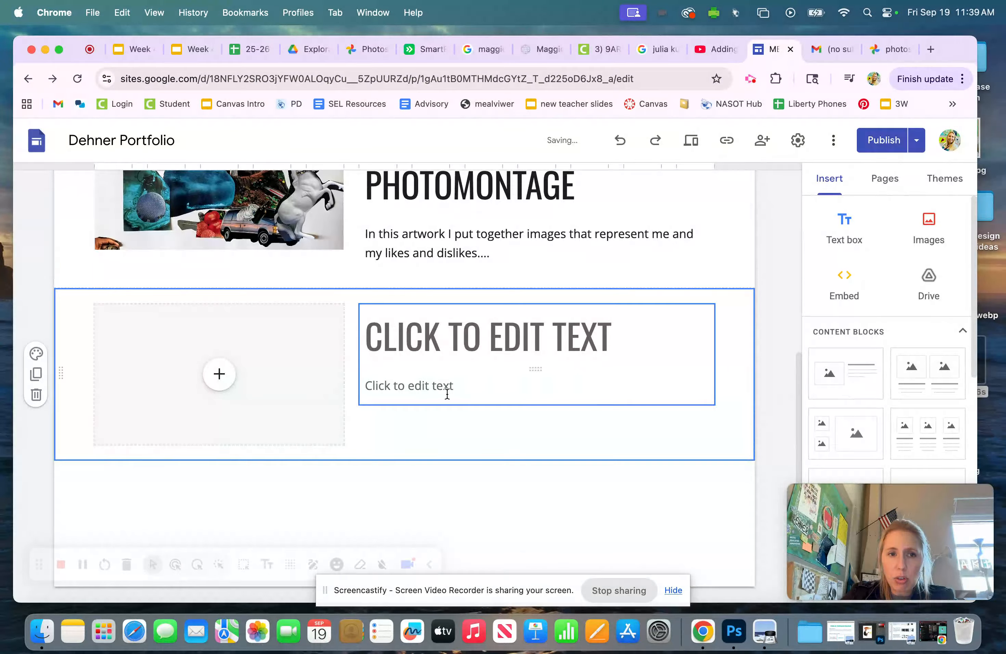
{"action": "left_click_drag", "start_coordinate": [62, 378], "coordinate": [63, 401]}
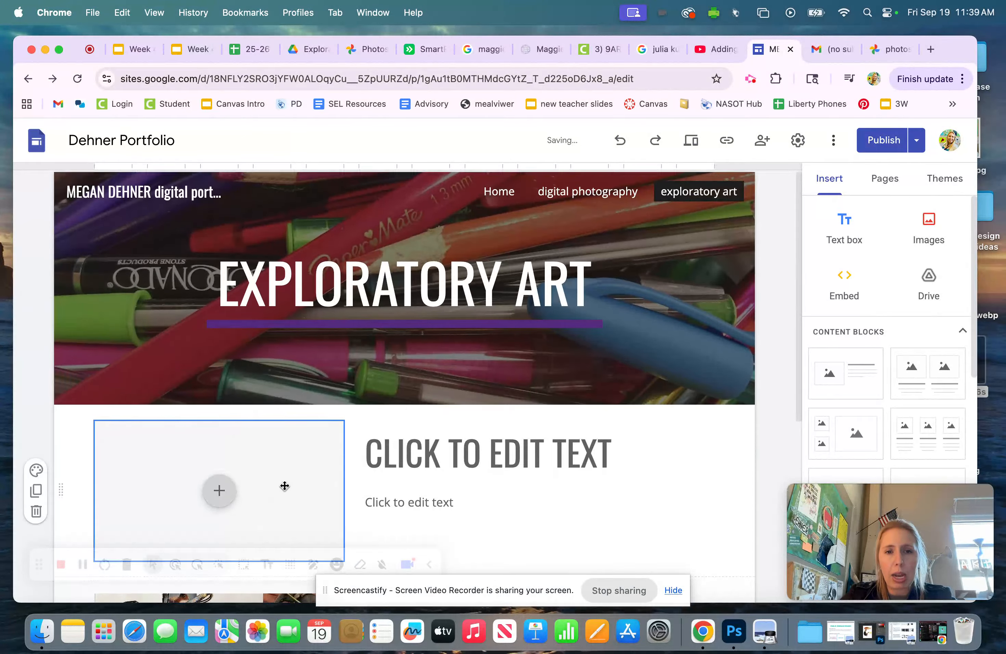
Fill the new block's image placeholder with the potted plant drawing from Google Photos
{"action": "scroll", "coordinate": [285, 485], "scroll_direction": "down", "scroll_amount": 2}
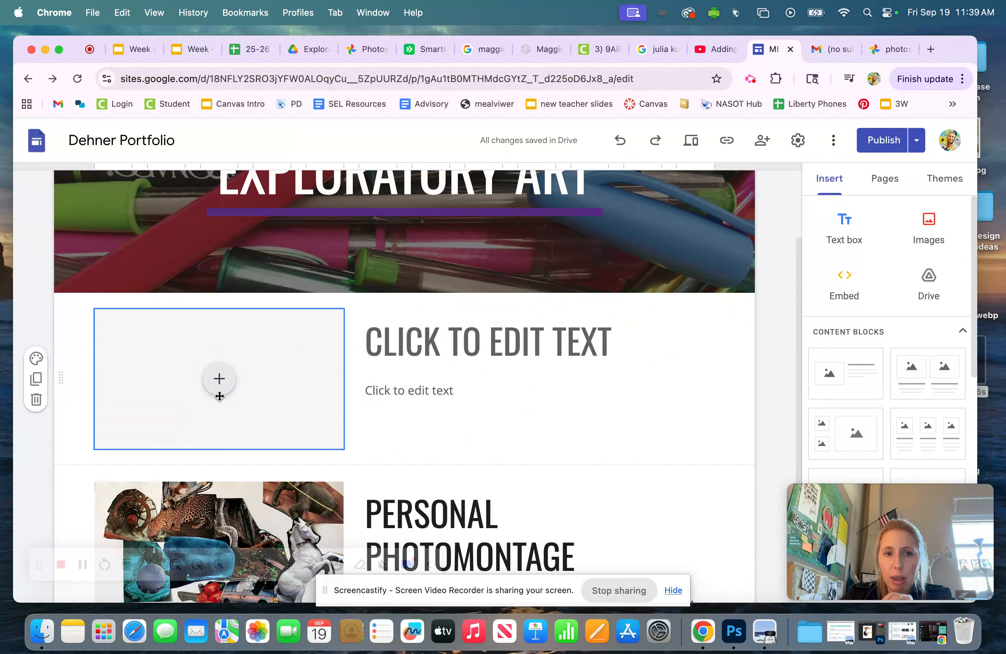
{"action": "left_click", "coordinate": [219, 382]}
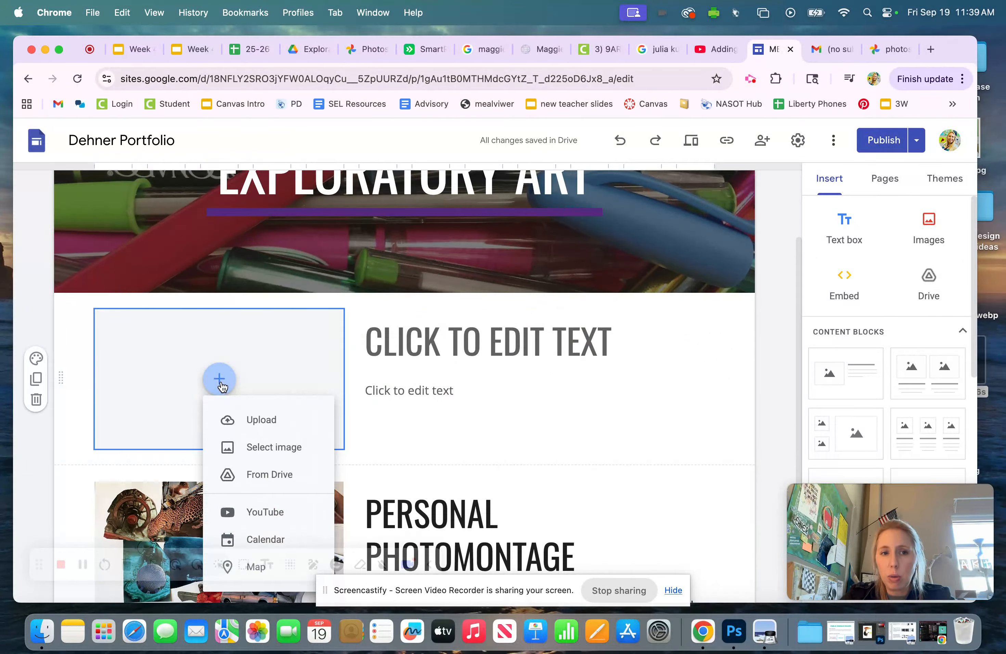
{"action": "left_click", "coordinate": [252, 446]}
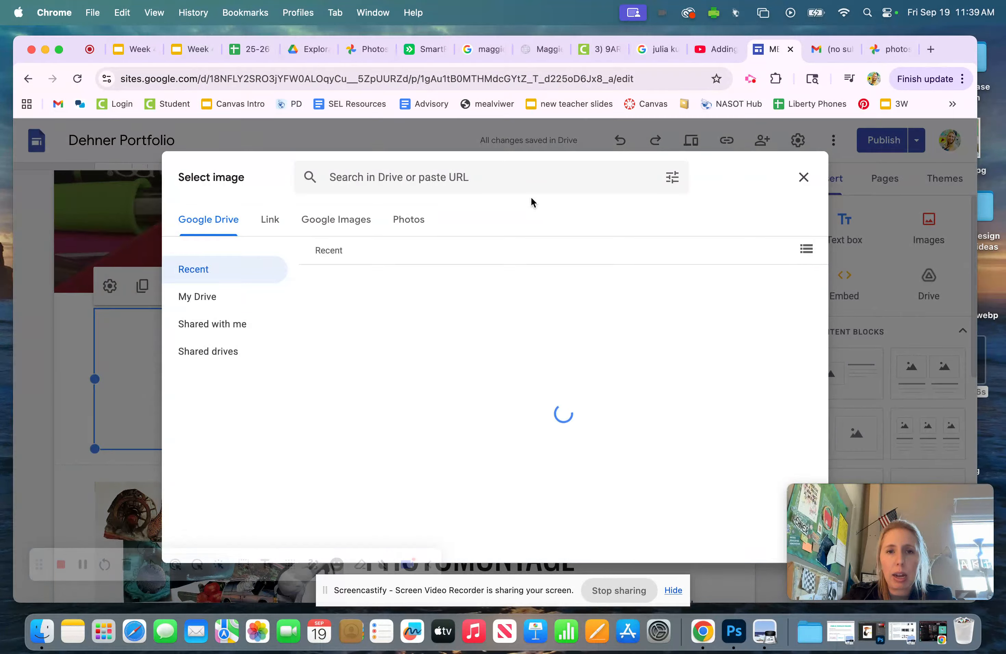
{"action": "left_click", "coordinate": [411, 222]}
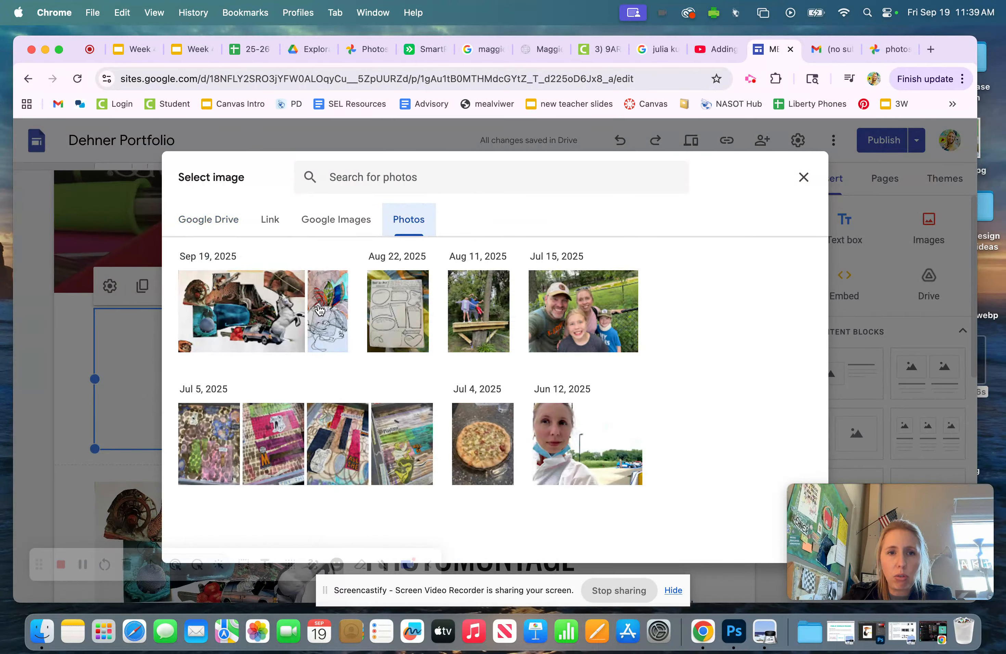
{"action": "left_click", "coordinate": [334, 317]}
{"action": "left_click", "coordinate": [758, 543]}
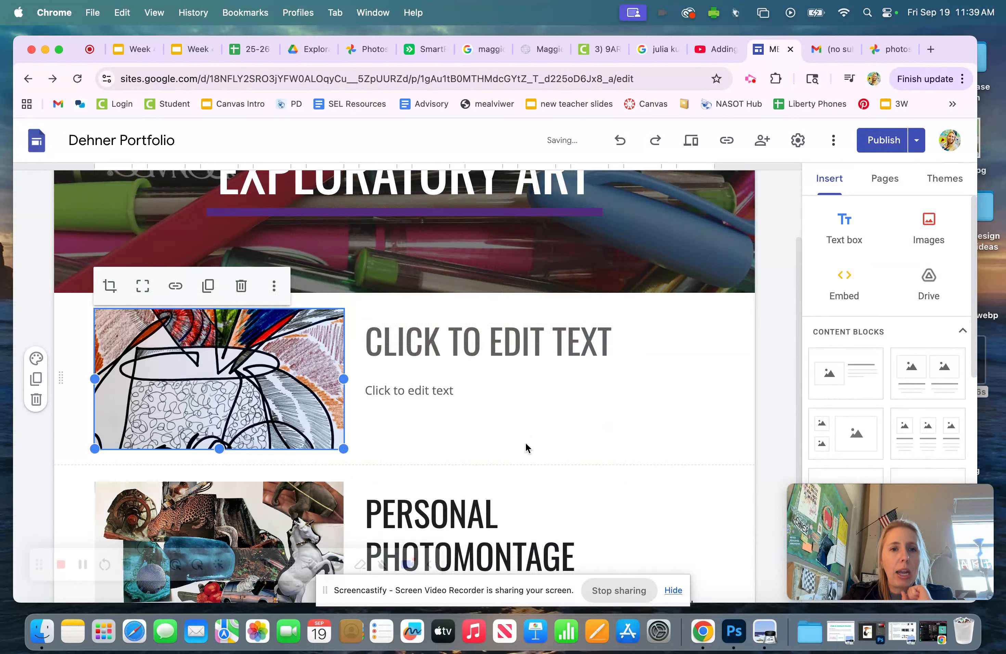
Resize the potted plant drawing to be taller and narrower so the whole artwork shows within its block
{"action": "left_click_drag", "start_coordinate": [343, 448], "coordinate": [340, 575]}
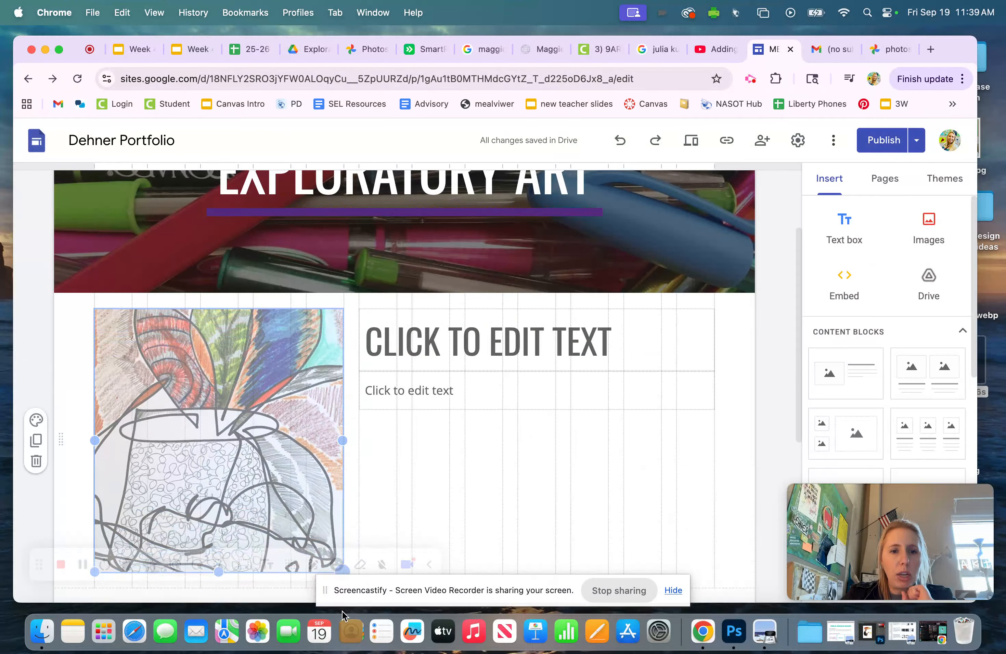
{"action": "scroll", "coordinate": [752, 319], "scroll_direction": "down", "scroll_amount": 5}
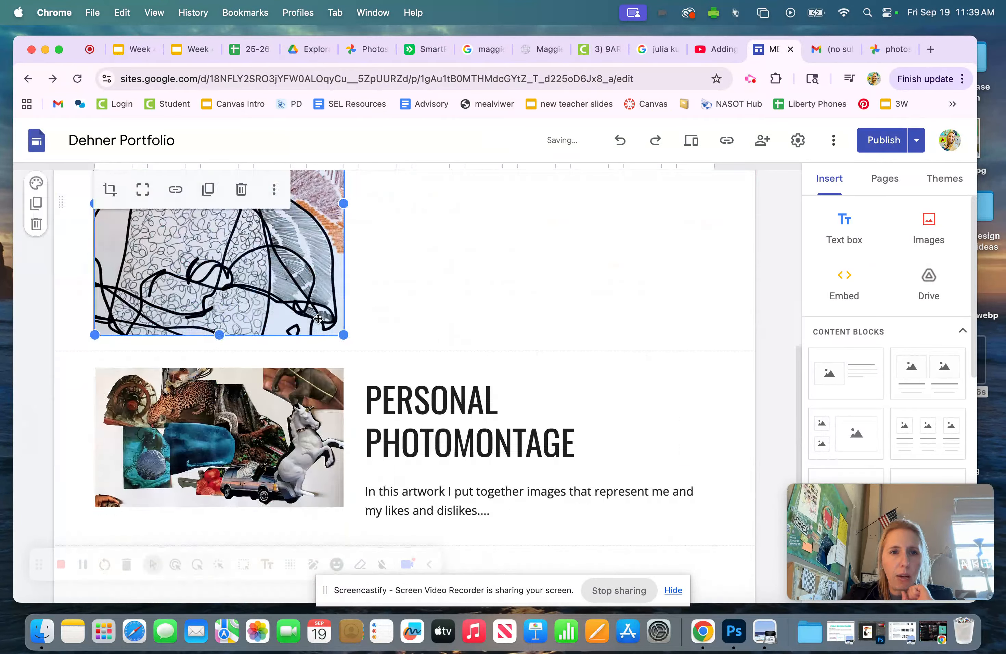
{"action": "scroll", "coordinate": [335, 403], "scroll_direction": "up", "scroll_amount": 3}
{"action": "left_click_drag", "start_coordinate": [343, 438], "coordinate": [247, 475]}
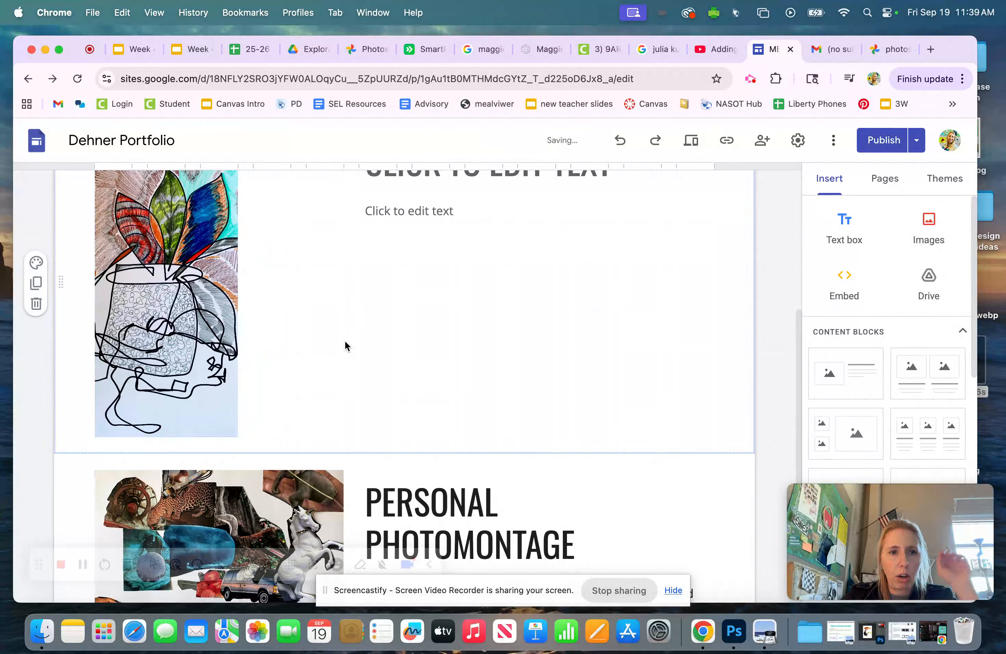
{"action": "left_click", "coordinate": [346, 342]}
Enter the title "BLIND CONTOUR DRAWING" beside the potted plant drawing
{"action": "left_click", "coordinate": [436, 247]}
{"action": "left_click", "coordinate": [437, 248]}
{"action": "type", "text": "BLO"}
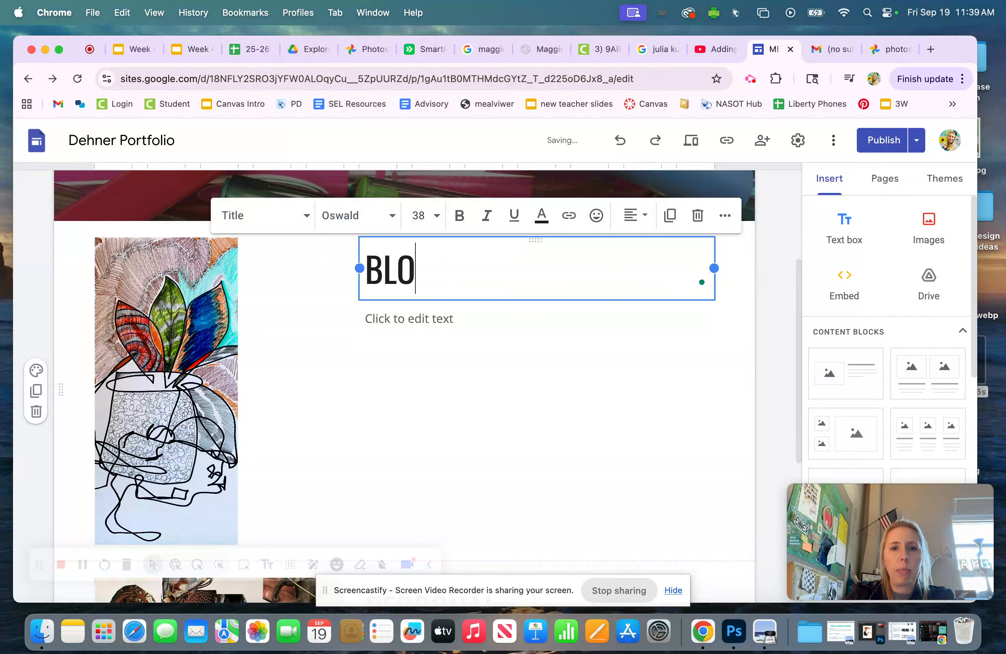
{"action": "key", "text": "BackSpace"}
{"action": "type", "text": "IND C"}
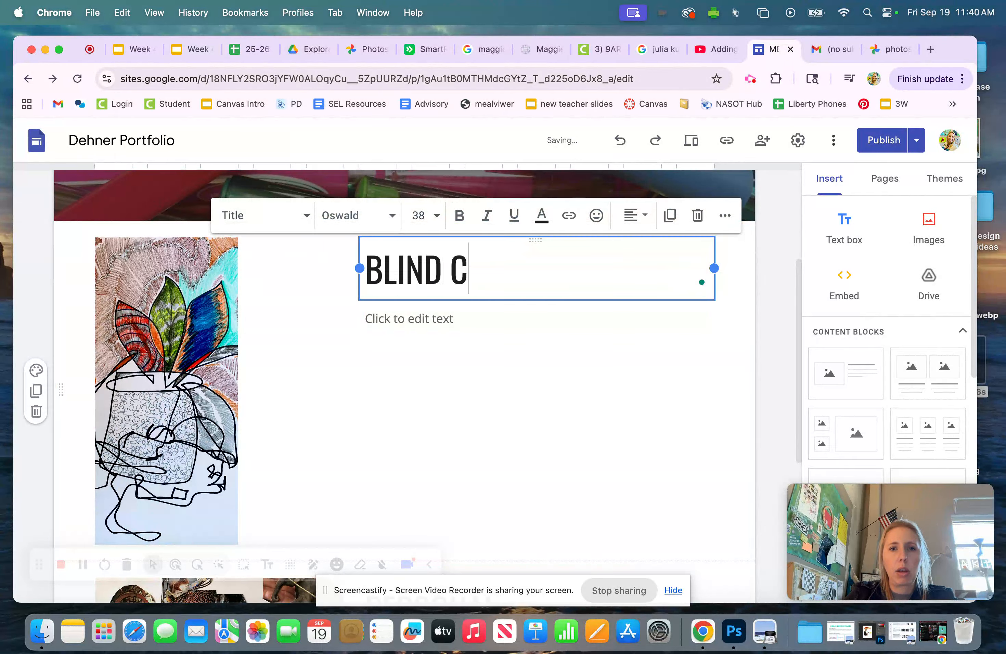
{"action": "type", "text": "ONTOUR DRAWING"}
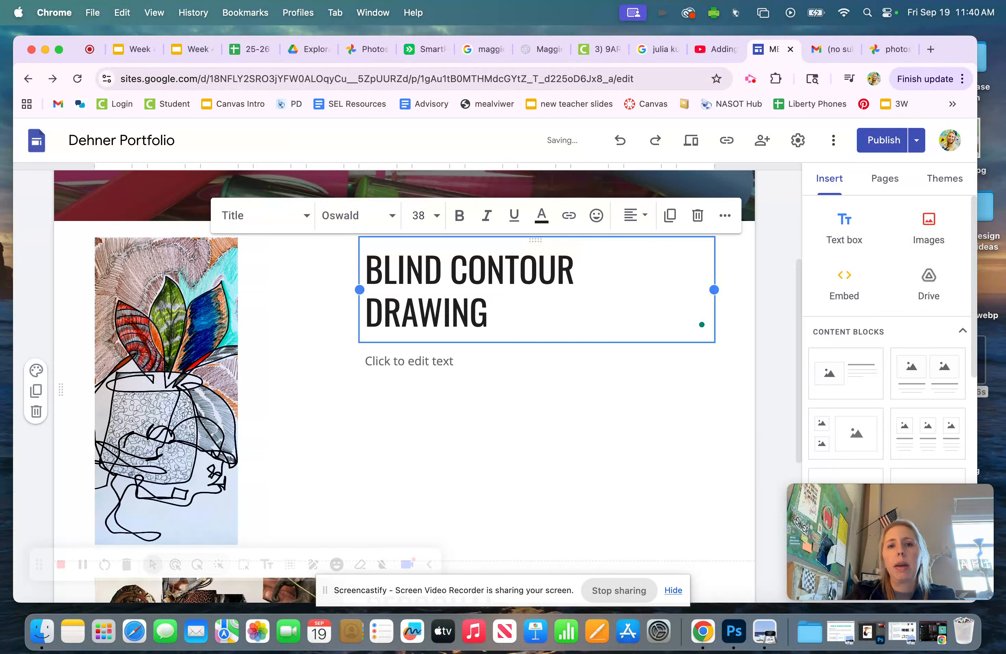
Start the description under the blind contour drawing title with the text "About this"
{"action": "left_click", "coordinate": [443, 360]}
{"action": "type", "text": "About this"}
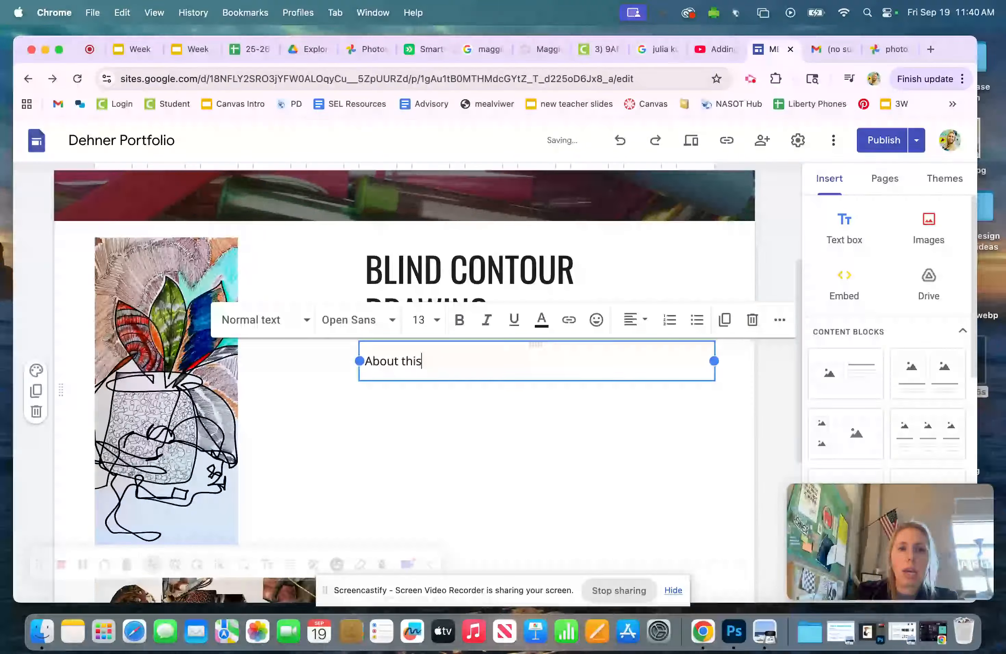
{"action": "left_click", "coordinate": [762, 468]}
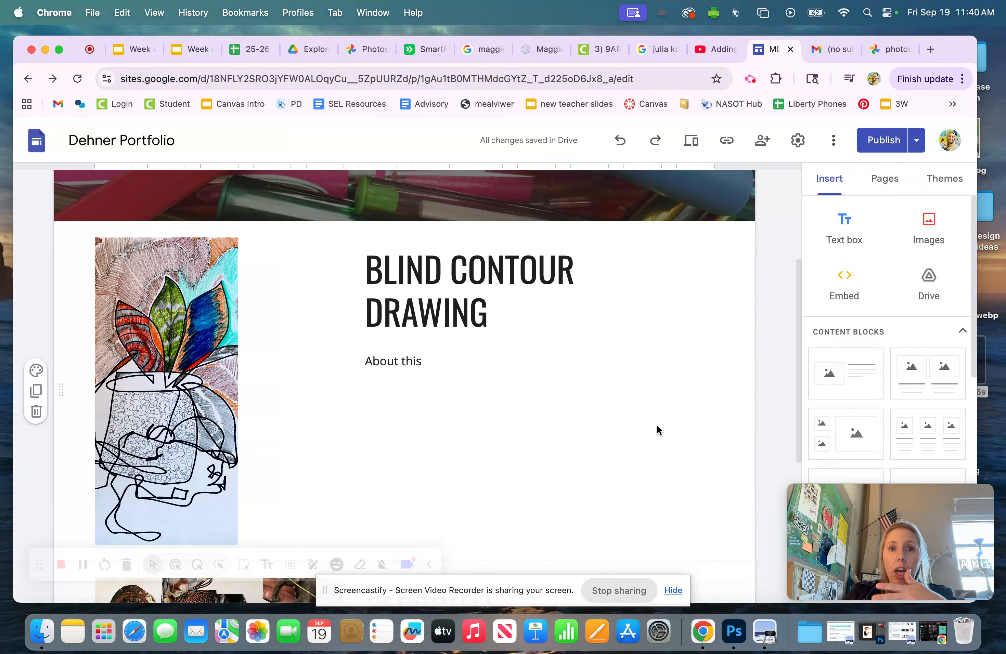
Publish the updated exploratory art page after reviewing the changes, and close the published site link dialog
{"action": "scroll", "coordinate": [657, 426], "scroll_direction": "up", "scroll_amount": 4}
{"action": "scroll", "coordinate": [739, 386], "scroll_direction": "down", "scroll_amount": 5}
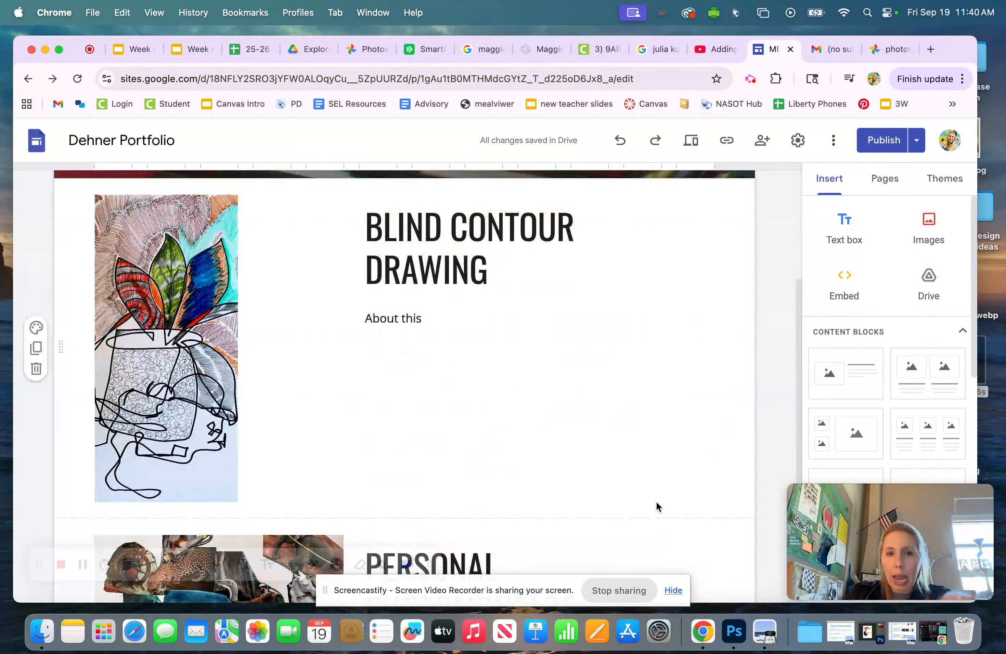
{"action": "left_click", "coordinate": [876, 148]}
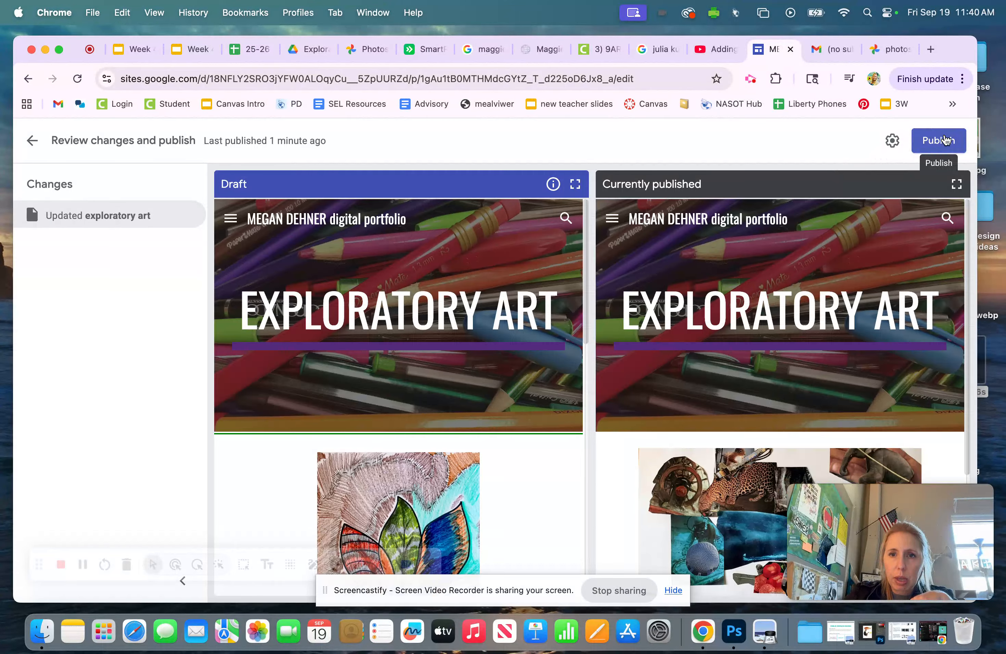
{"action": "left_click", "coordinate": [945, 140]}
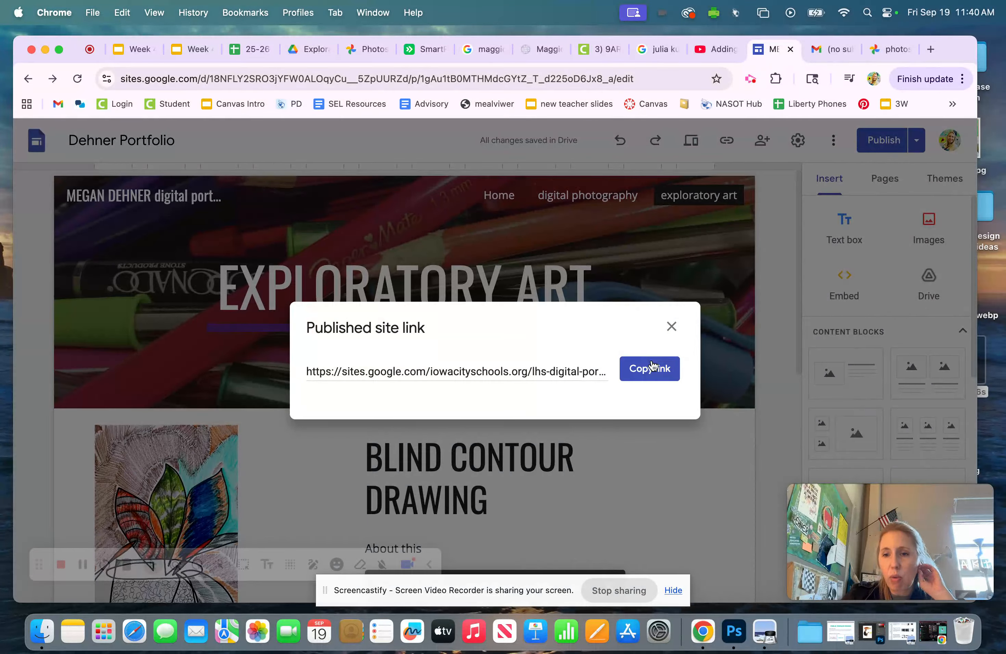
{"action": "left_click", "coordinate": [671, 327]}
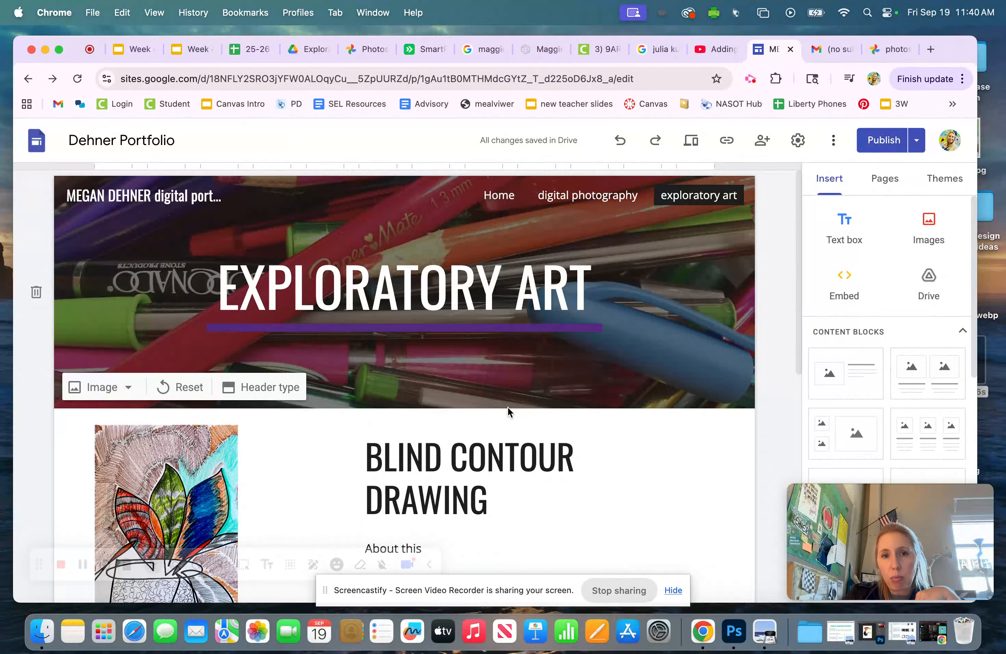
{"action": "scroll", "coordinate": [508, 406], "scroll_direction": "down", "scroll_amount": 5}
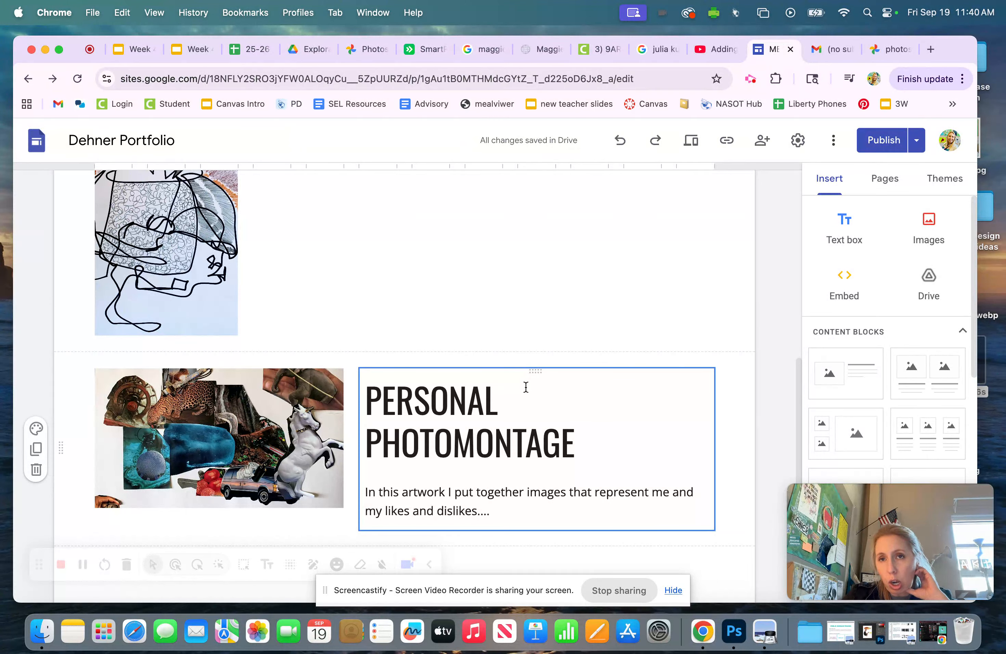
{"action": "scroll", "coordinate": [534, 383], "scroll_direction": "up", "scroll_amount": 10}
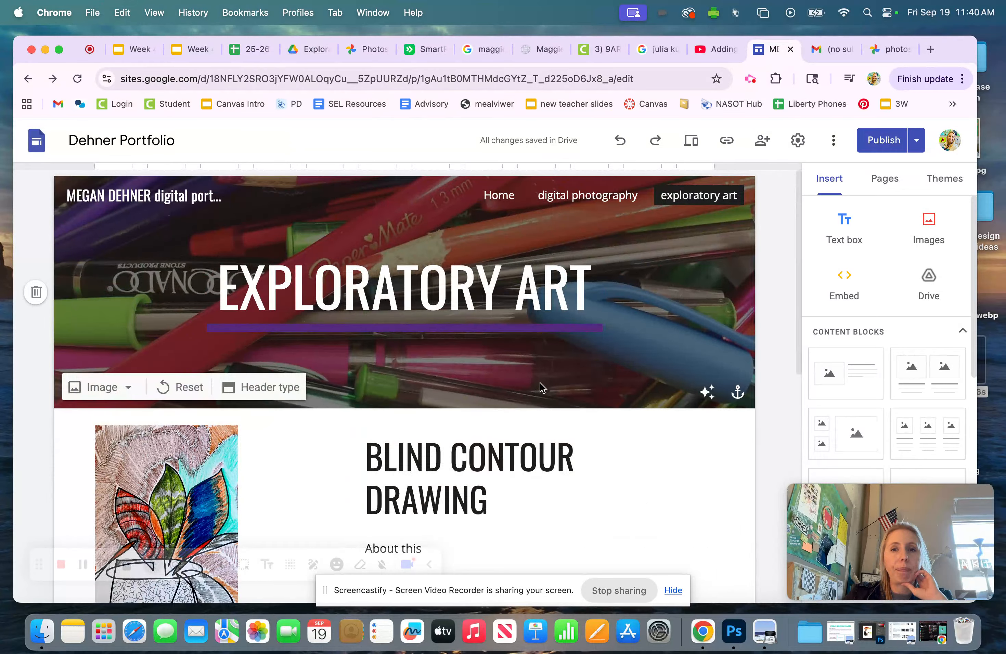
{"action": "left_click", "coordinate": [611, 498]}
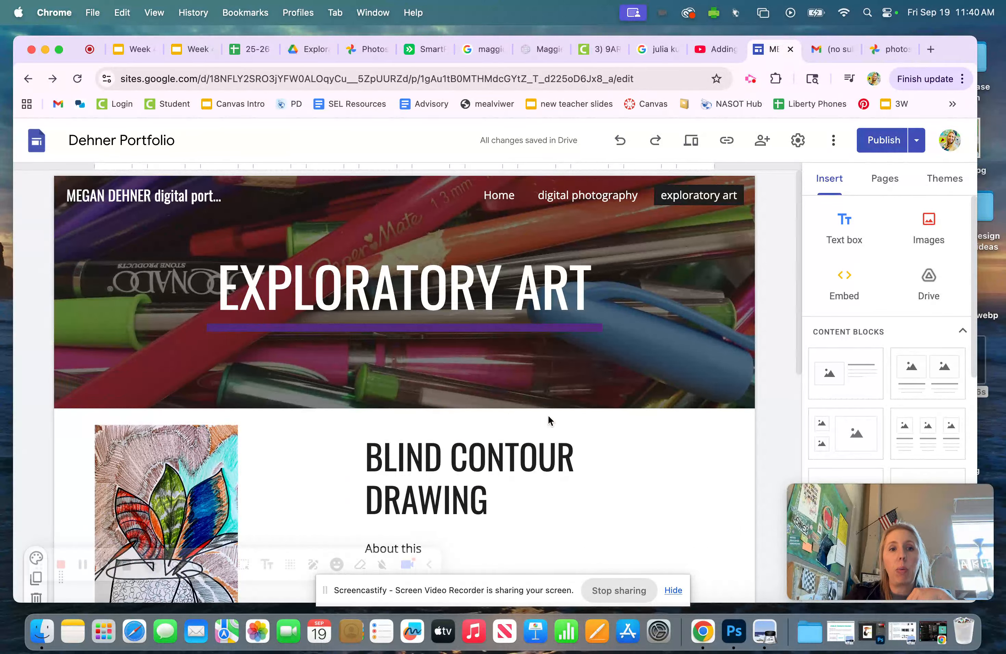